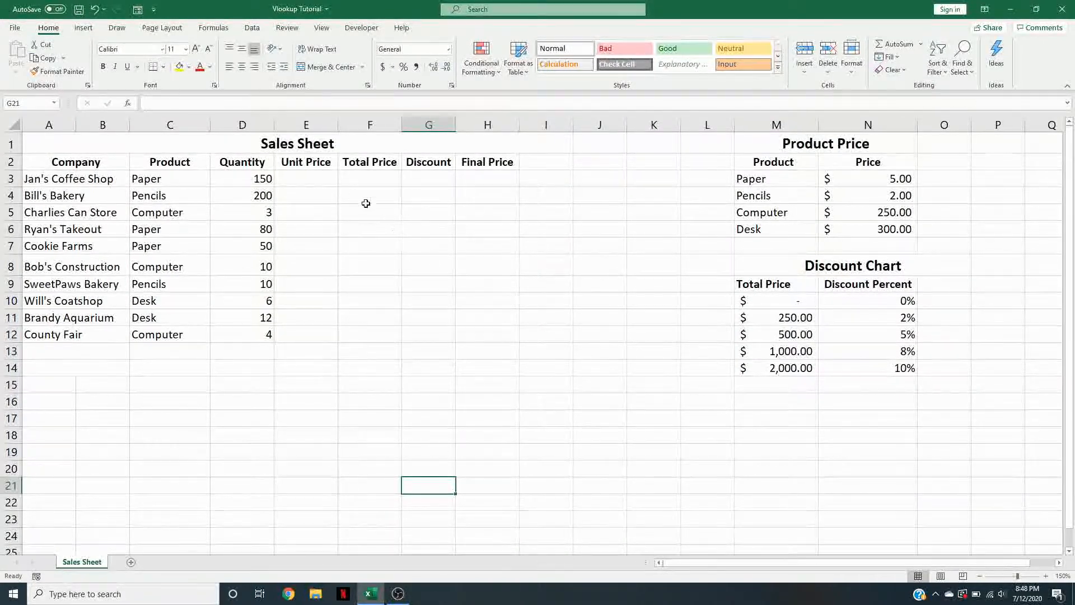
- Examine the Product and Unit Price cells in row 3 of the sales sheet alongside the Product Price table
{"action": "left_click", "coordinate": [331, 175]}
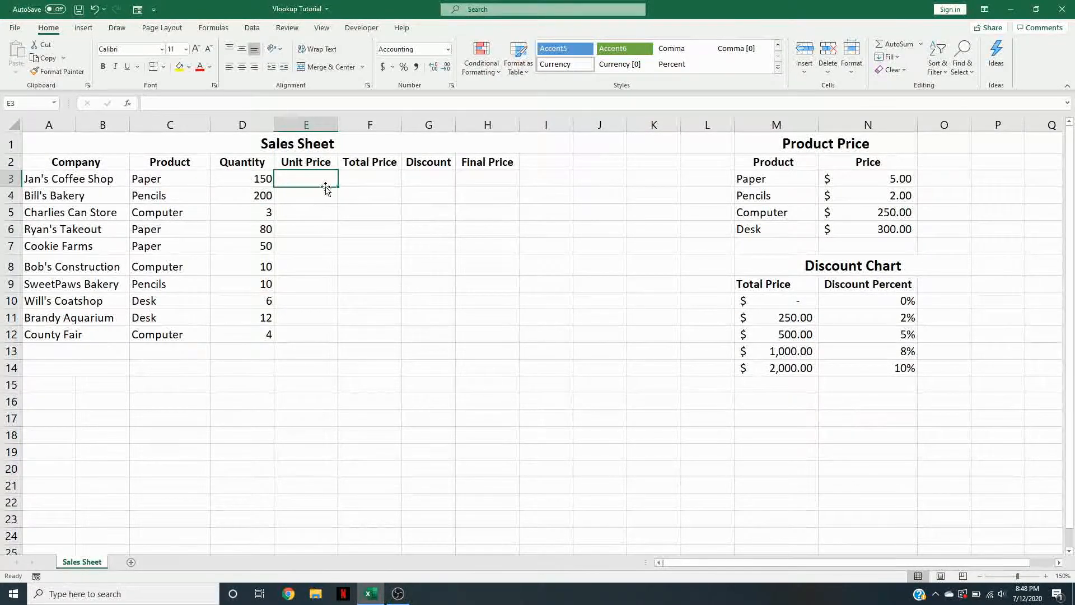
{"action": "left_click", "coordinate": [165, 179]}
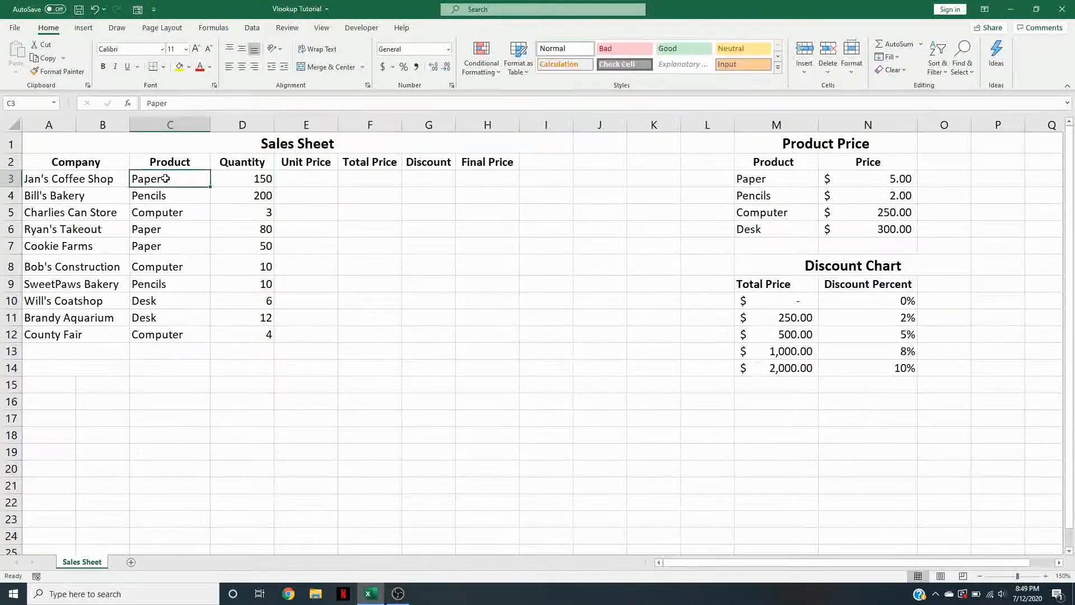
{"action": "left_click", "coordinate": [297, 176]}
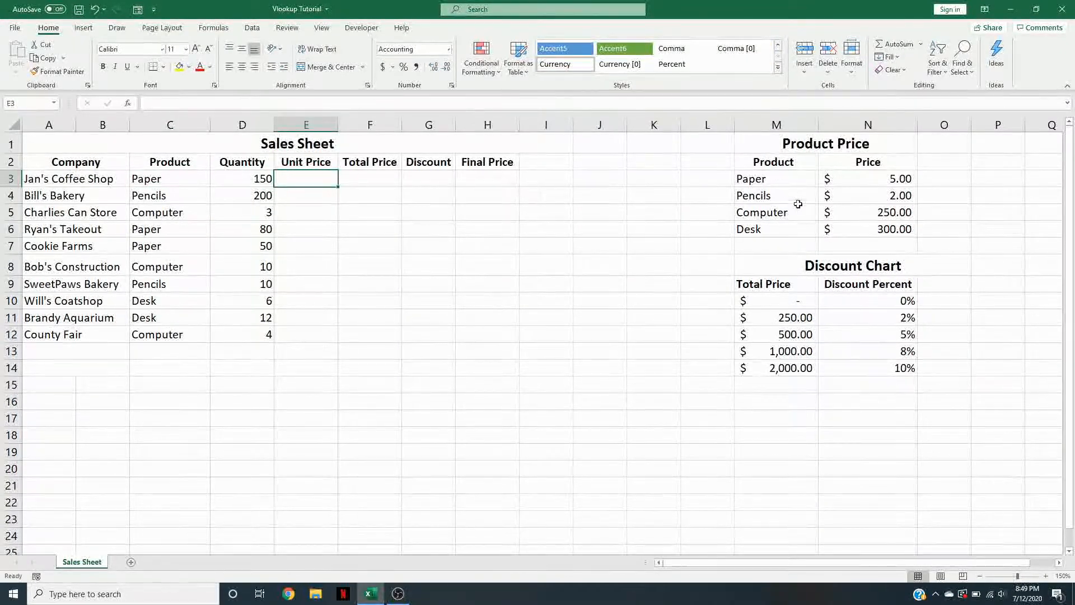
{"action": "mouse_move", "coordinate": [776, 167]}
{"action": "left_mouse_down"}
{"action": "mouse_move", "coordinate": [780, 228]}
{"action": "mouse_move", "coordinate": [955, 227]}
{"action": "left_mouse_up"}
{"action": "left_click", "coordinate": [954, 227]}
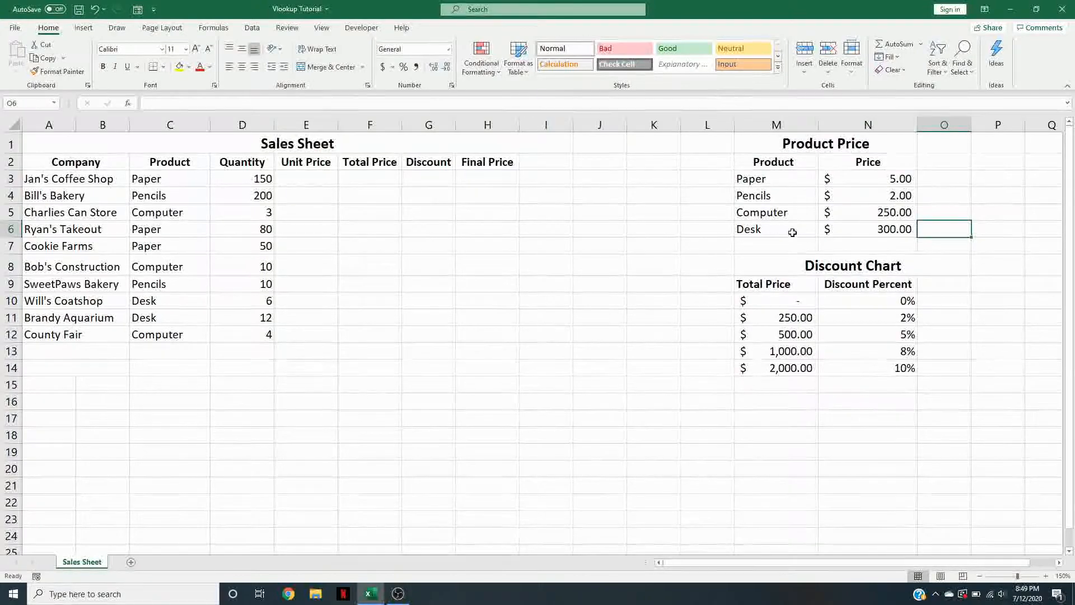
{"action": "left_click_drag", "start_coordinate": [779, 162], "coordinate": [908, 228]}
{"action": "left_click", "coordinate": [783, 178]}
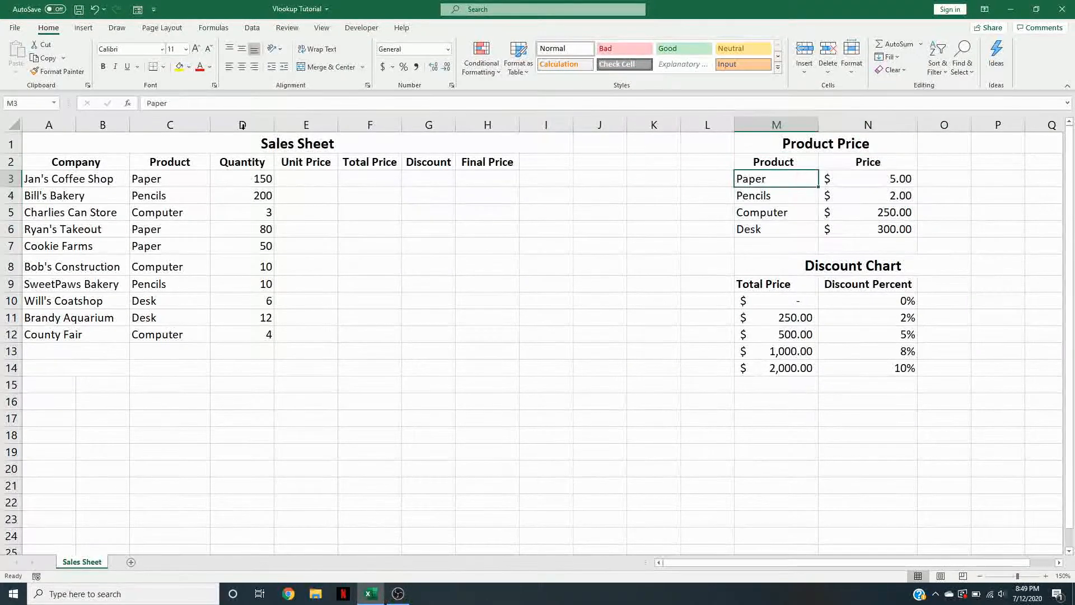
{"action": "left_click", "coordinate": [149, 176]}
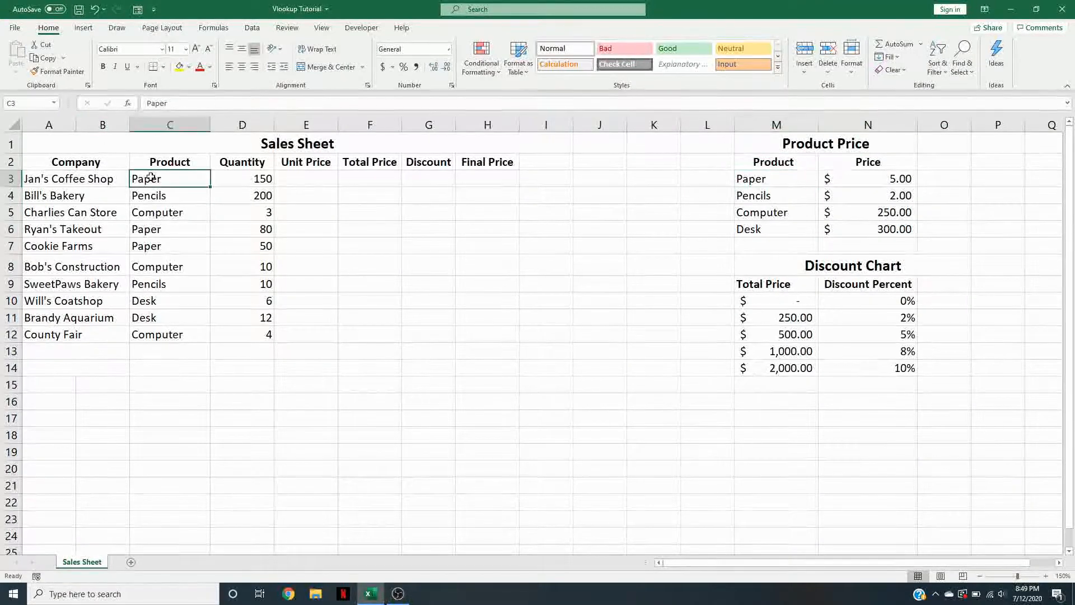
{"action": "left_click", "coordinate": [860, 181]}
- Insert a VLOOKUP function in the first Unit Price cell, E3, with product cell C3 as its lookup value
{"action": "left_click", "coordinate": [315, 181]}
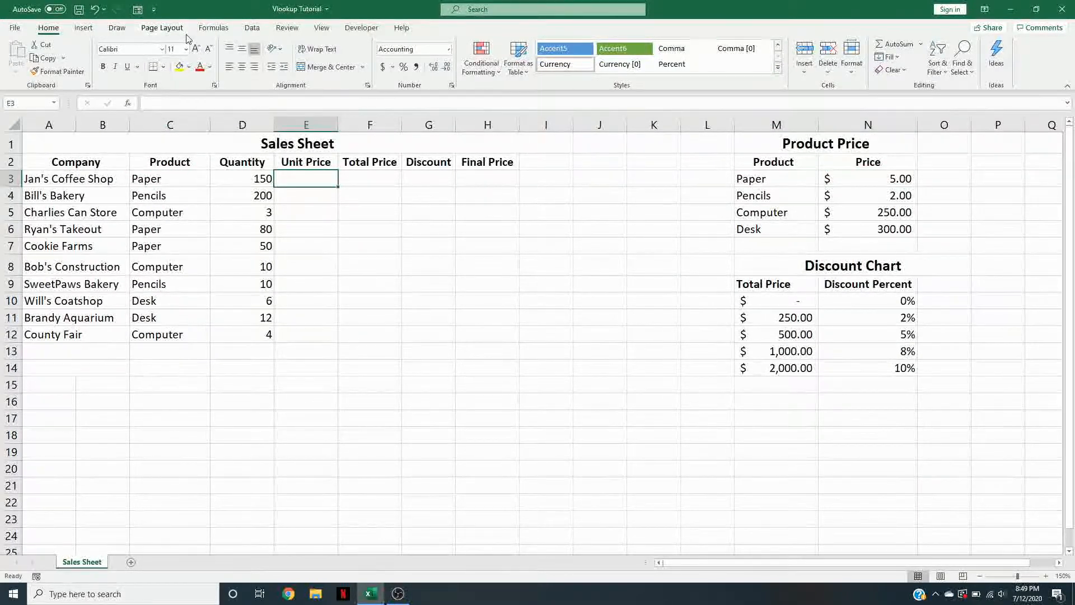
{"action": "left_click", "coordinate": [212, 29]}
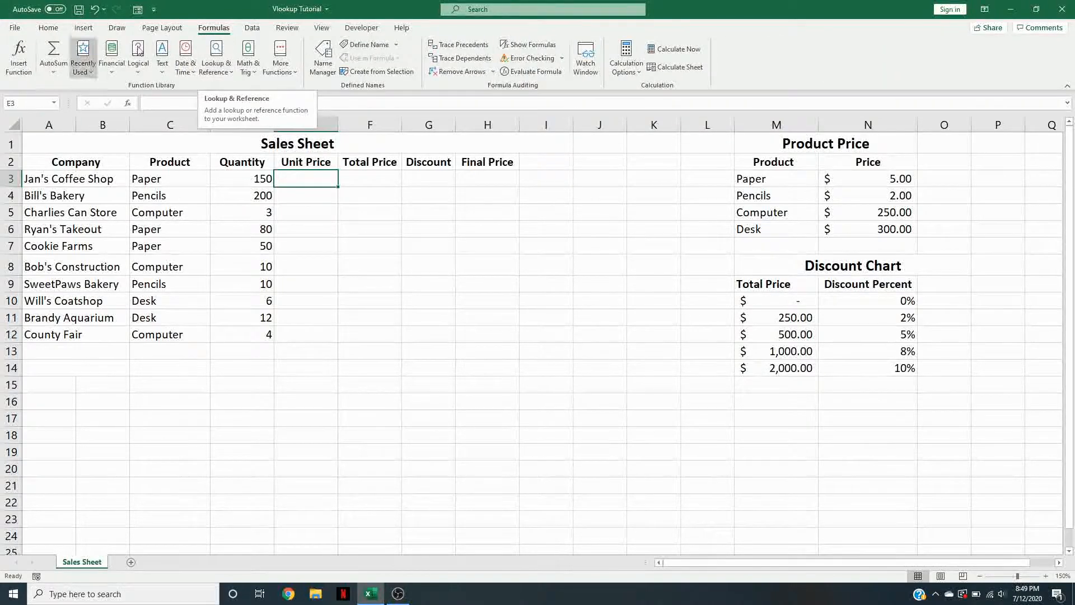
{"action": "left_click", "coordinate": [226, 72]}
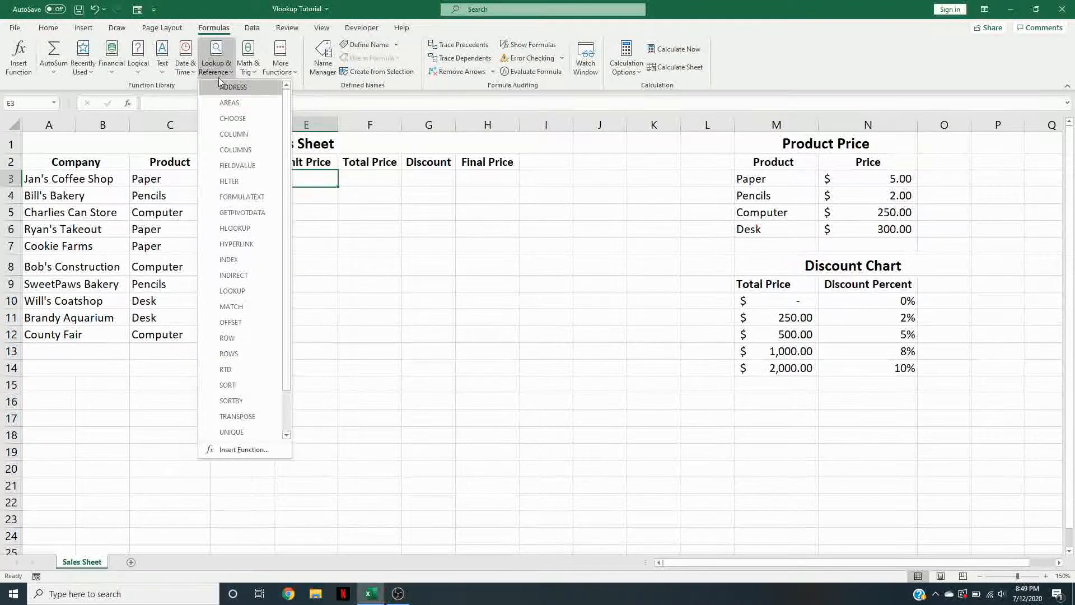
{"action": "scroll", "coordinate": [236, 278], "scroll_direction": "down", "scroll_amount": 1}
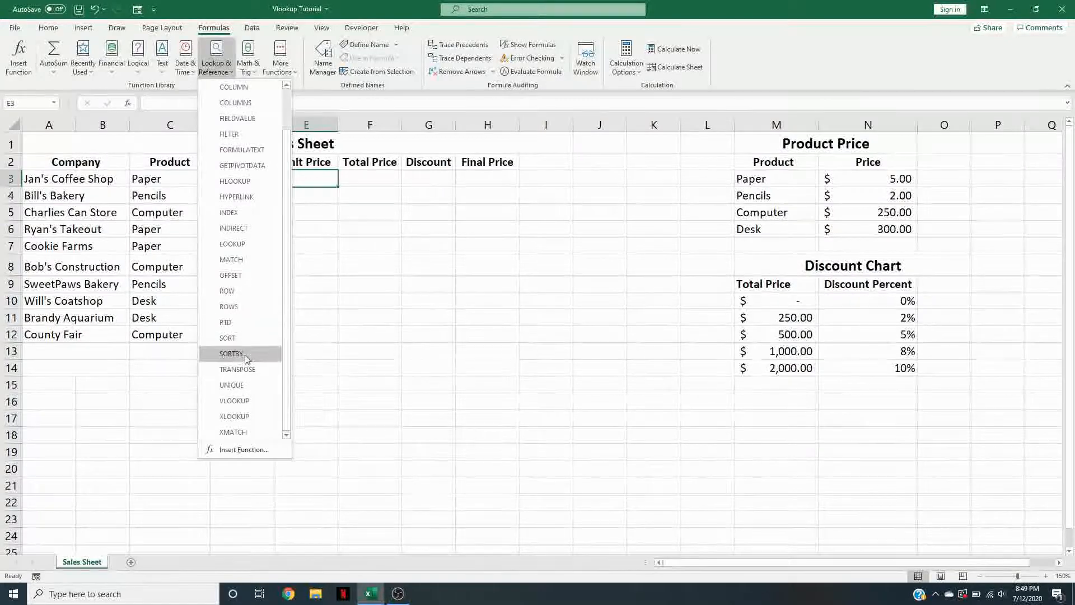
{"action": "left_click", "coordinate": [234, 400]}
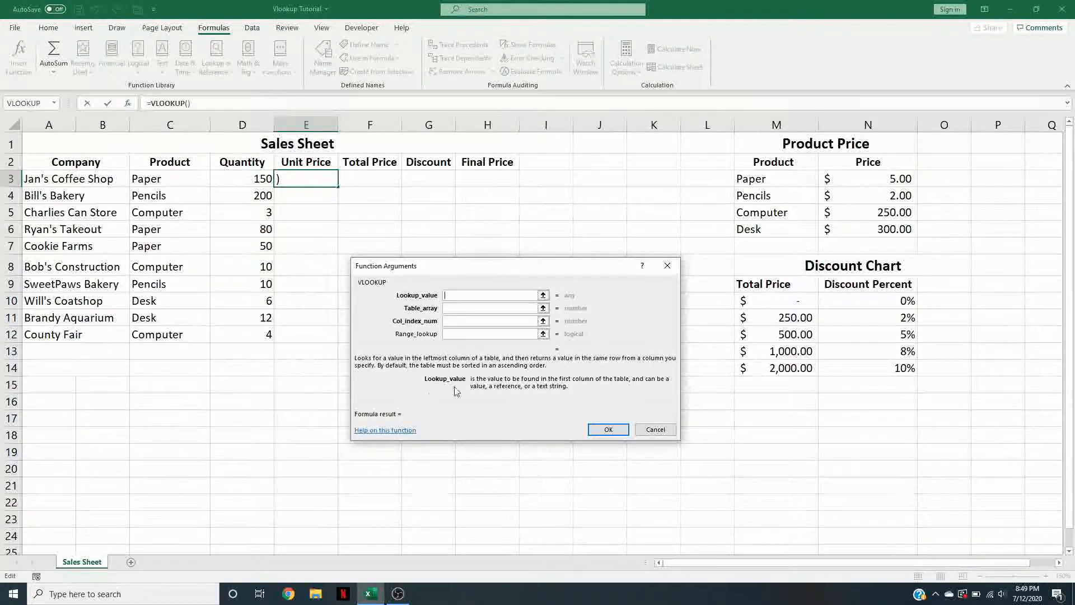
{"action": "left_click_drag", "start_coordinate": [532, 268], "coordinate": [527, 237]}
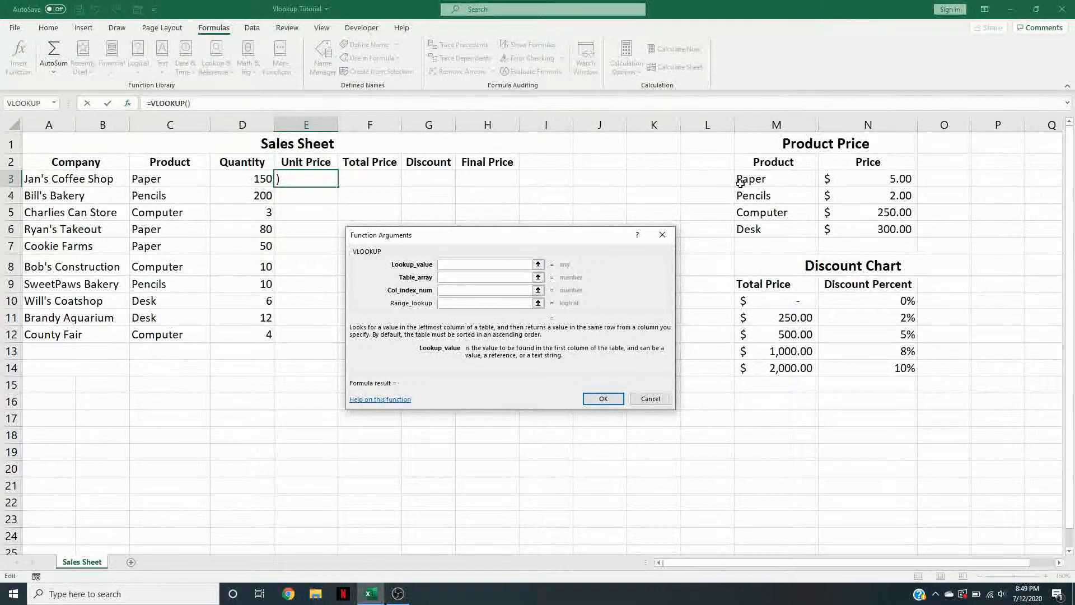
{"action": "left_click", "coordinate": [151, 178]}
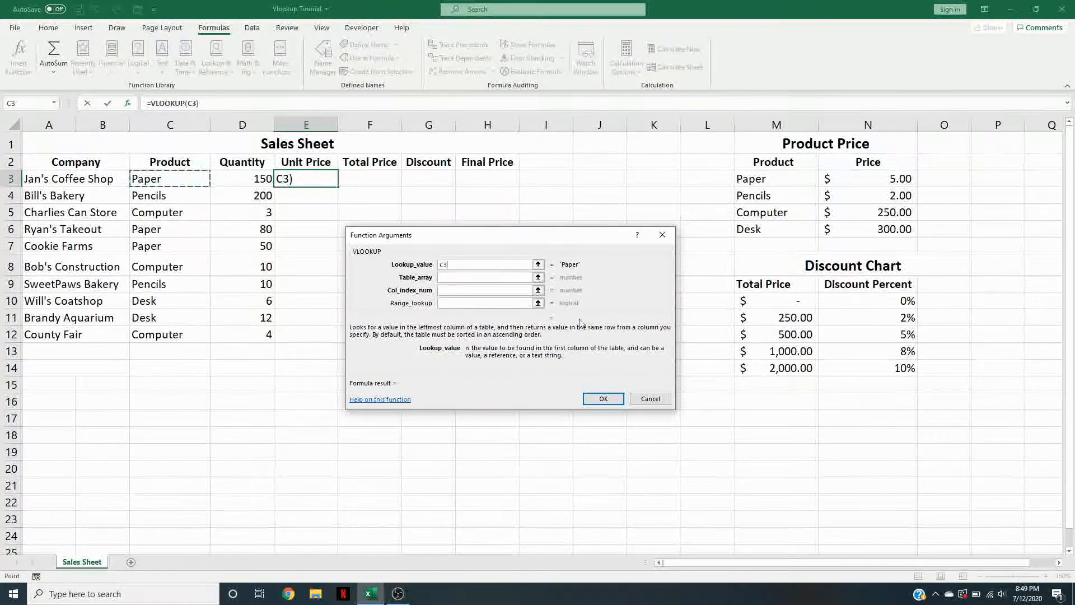
- Complete the E3 VLOOKUP with table array M3:N6, column index 2 and range lookup False
{"action": "left_click", "coordinate": [470, 277]}
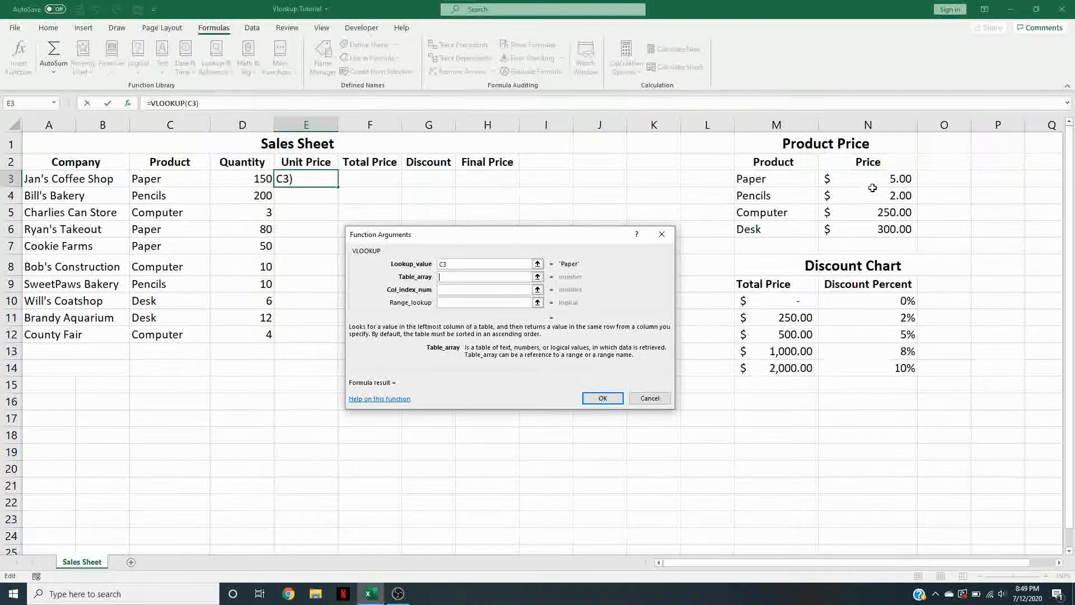
{"action": "left_click_drag", "start_coordinate": [809, 178], "coordinate": [852, 233]}
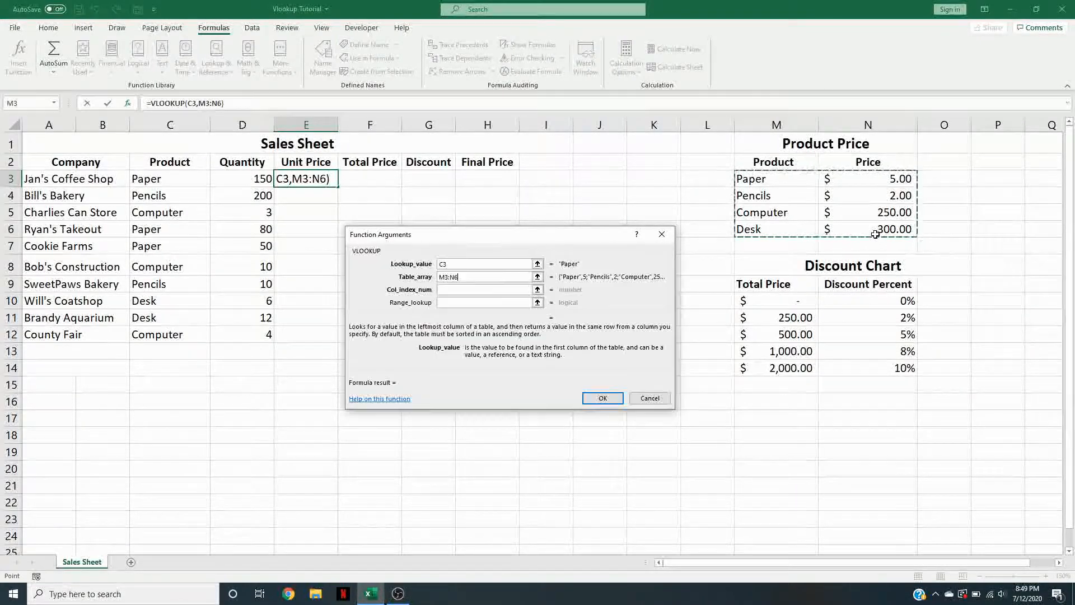
{"action": "left_click", "coordinate": [503, 292]}
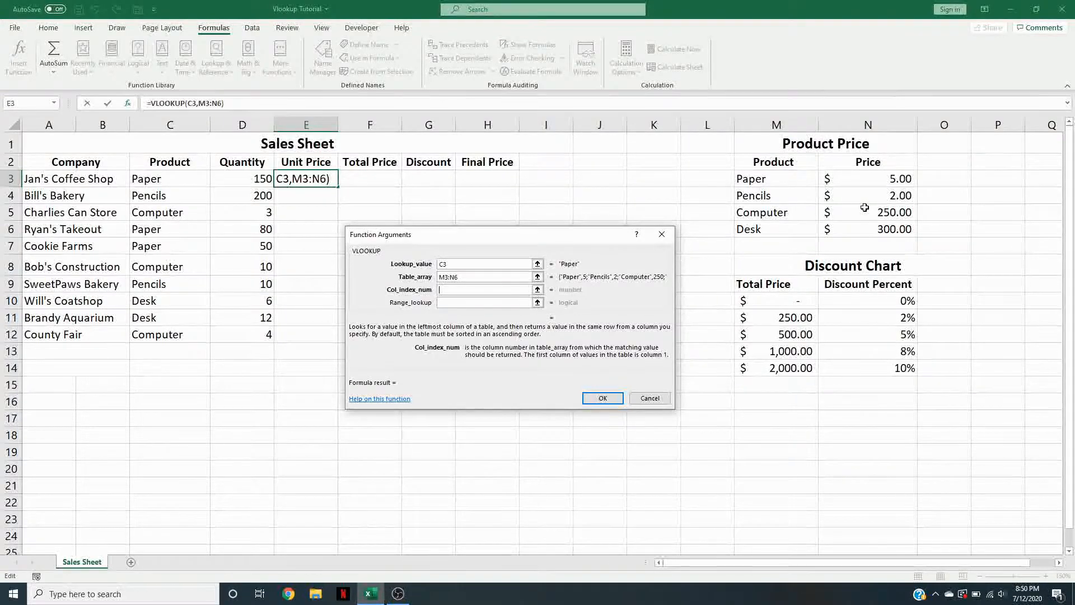
{"action": "type", "text": "2"}
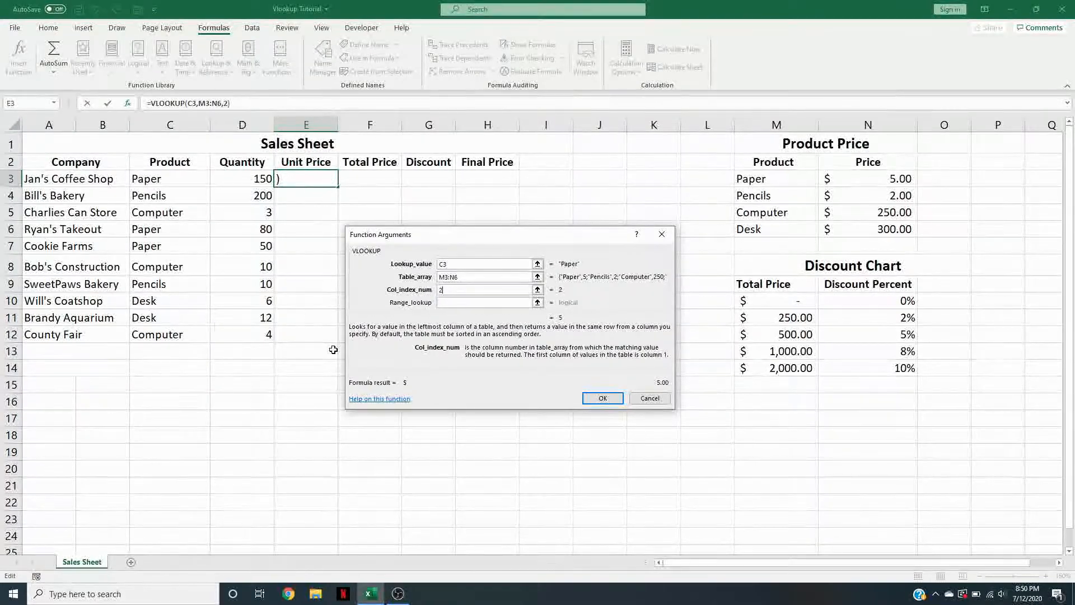
{"action": "left_click", "coordinate": [456, 303]}
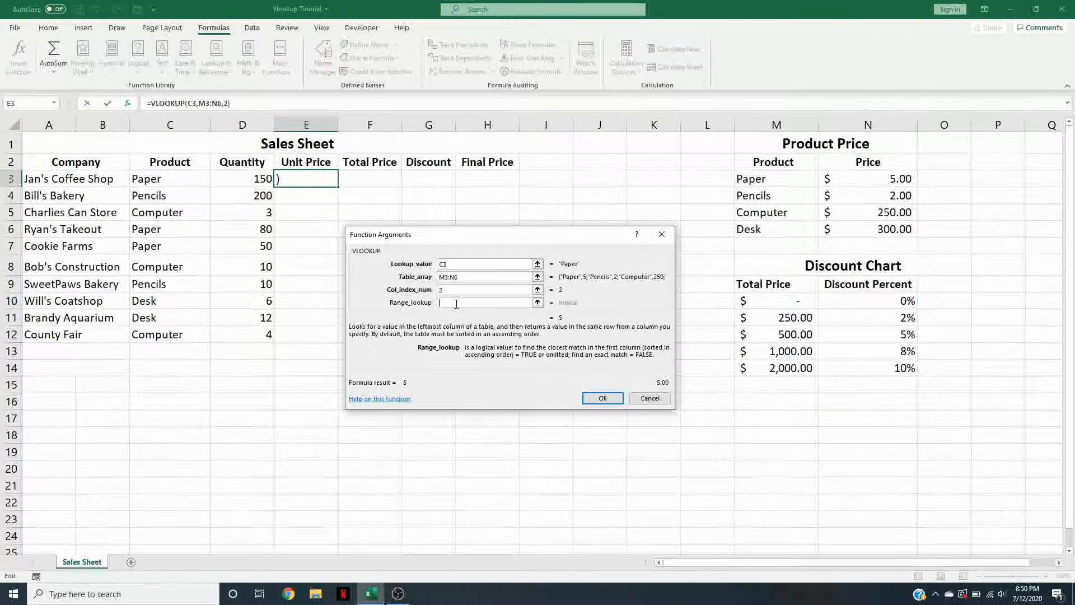
{"action": "type", "text": "False"}
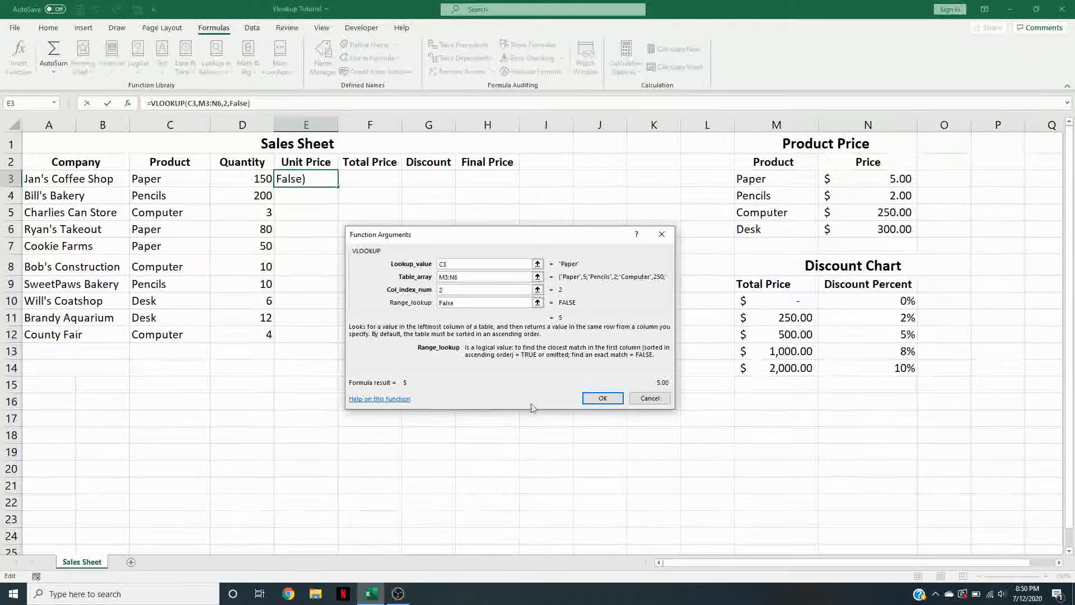
{"action": "left_click", "coordinate": [613, 398]}
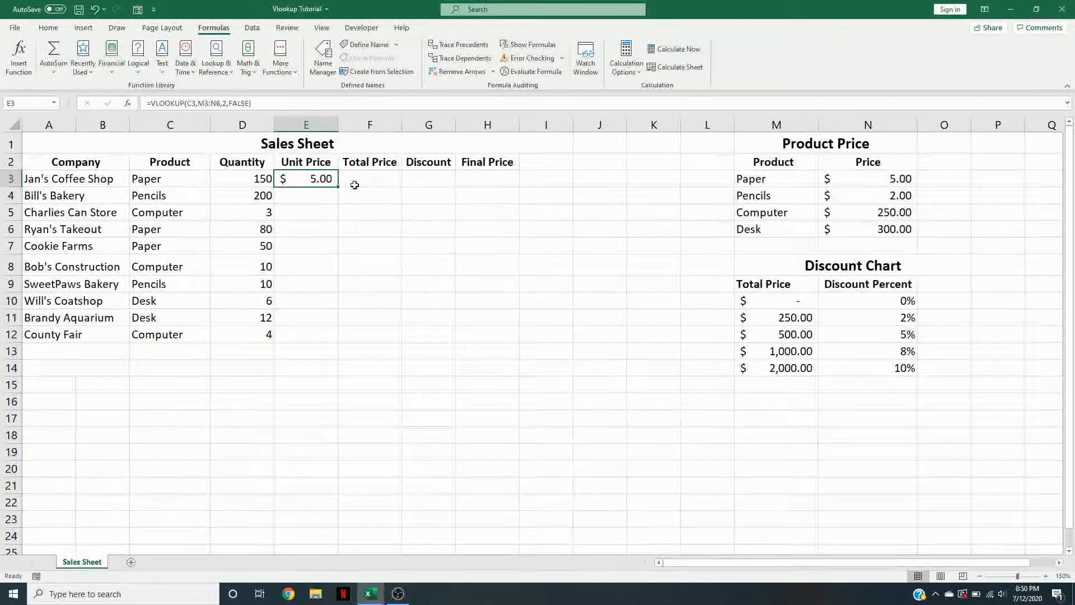
- Try to fill the Unit Price formula from E3 down to E12 with its relative table range
{"action": "left_click", "coordinate": [343, 224]}
{"action": "left_click", "coordinate": [332, 188]}
{"action": "left_click", "coordinate": [333, 181]}
{"action": "left_click_drag", "start_coordinate": [340, 185], "coordinate": [338, 203]}
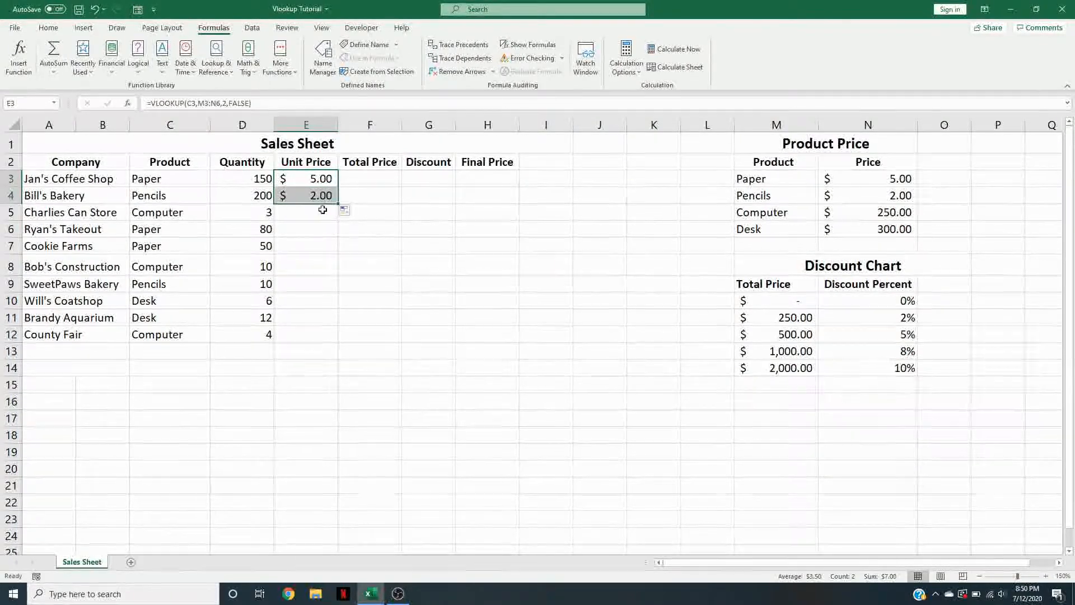
{"action": "left_click_drag", "start_coordinate": [339, 202], "coordinate": [330, 338]}
{"action": "left_click", "coordinate": [440, 302]}
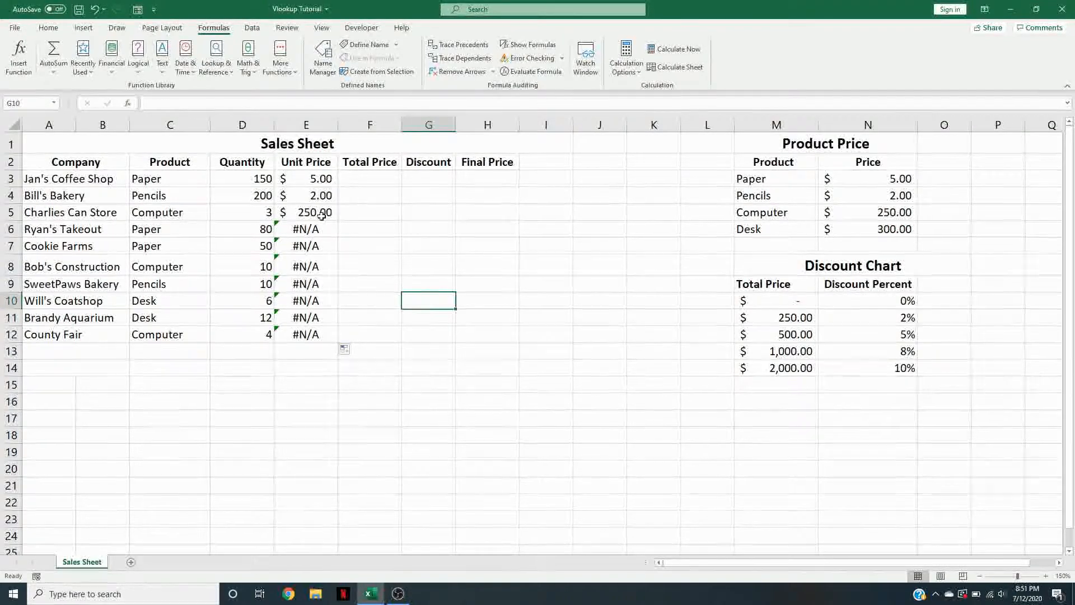
- Inspect the VLOOKUP formulas in E3, E4, E5 and E7 to compare which table range each one references
{"action": "left_click", "coordinate": [323, 178]}
{"action": "double_click", "coordinate": [325, 178]}
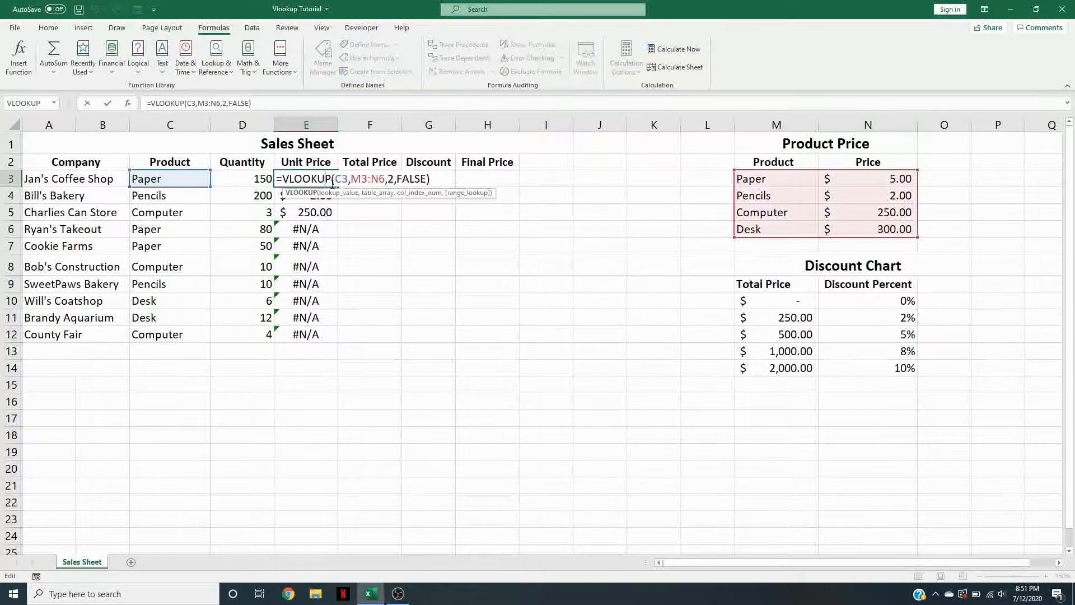
{"action": "left_click", "coordinate": [467, 335]}
{"action": "left_click", "coordinate": [324, 179]}
{"action": "double_click", "coordinate": [325, 178]}
{"action": "left_click", "coordinate": [514, 352]}
{"action": "double_click", "coordinate": [312, 195]}
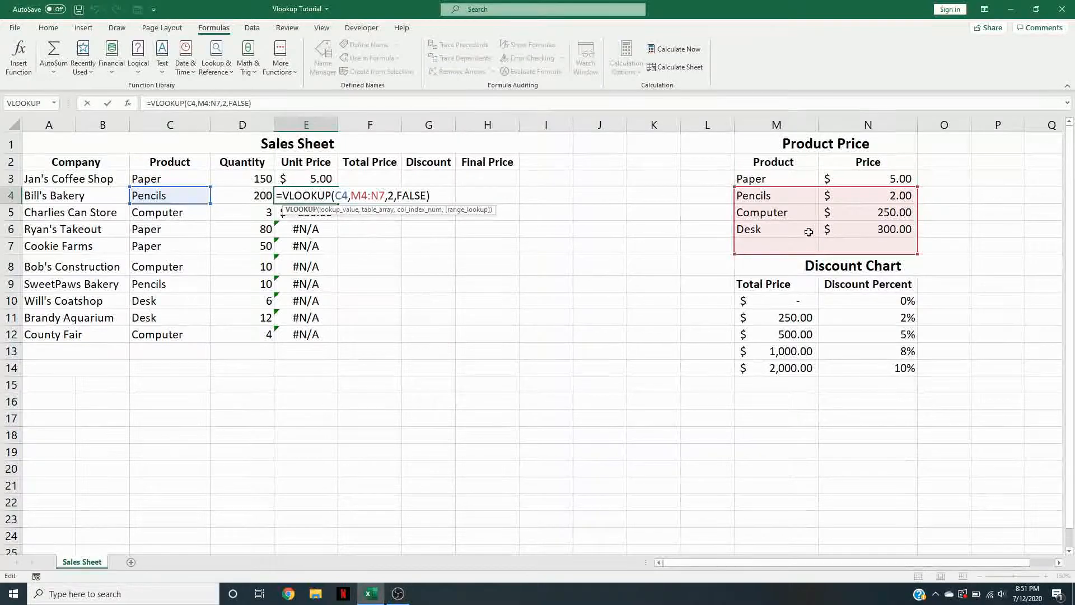
{"action": "key", "text": "Return"}
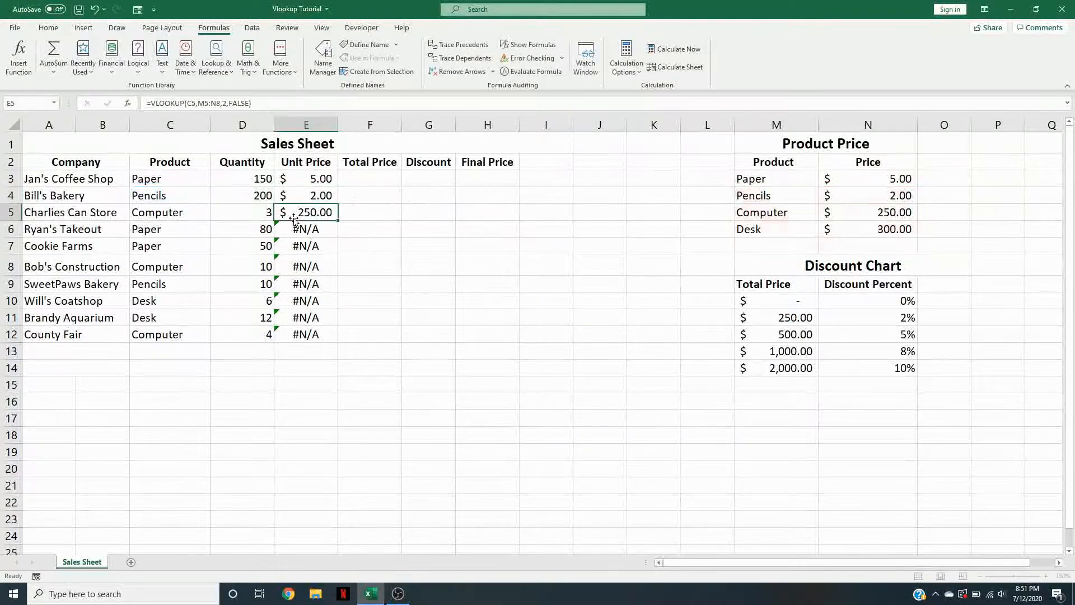
{"action": "double_click", "coordinate": [307, 213]}
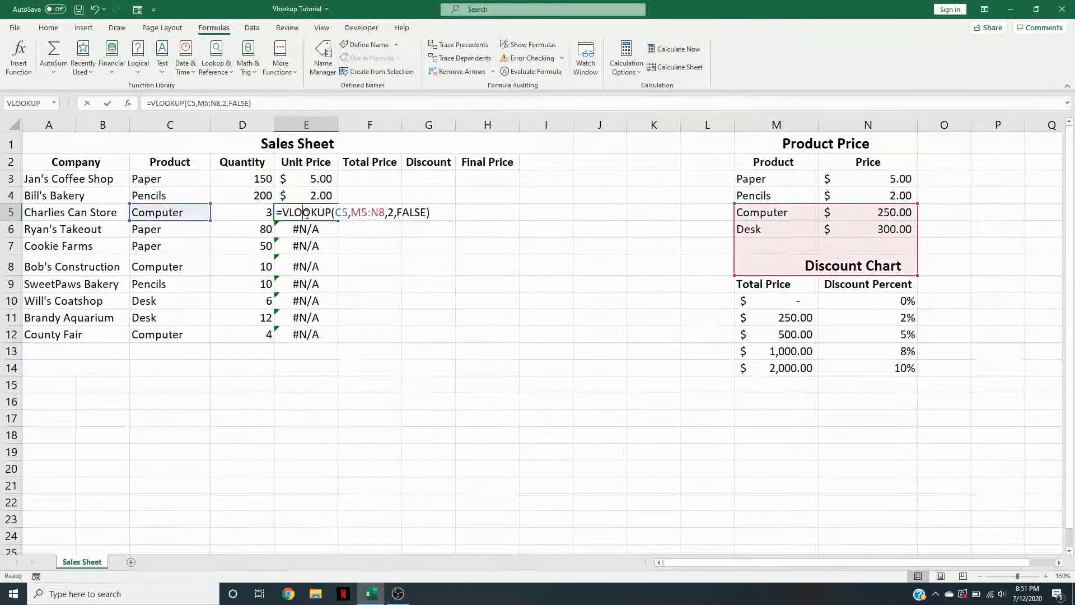
{"action": "key", "text": "Return"}
{"action": "double_click", "coordinate": [307, 245]}
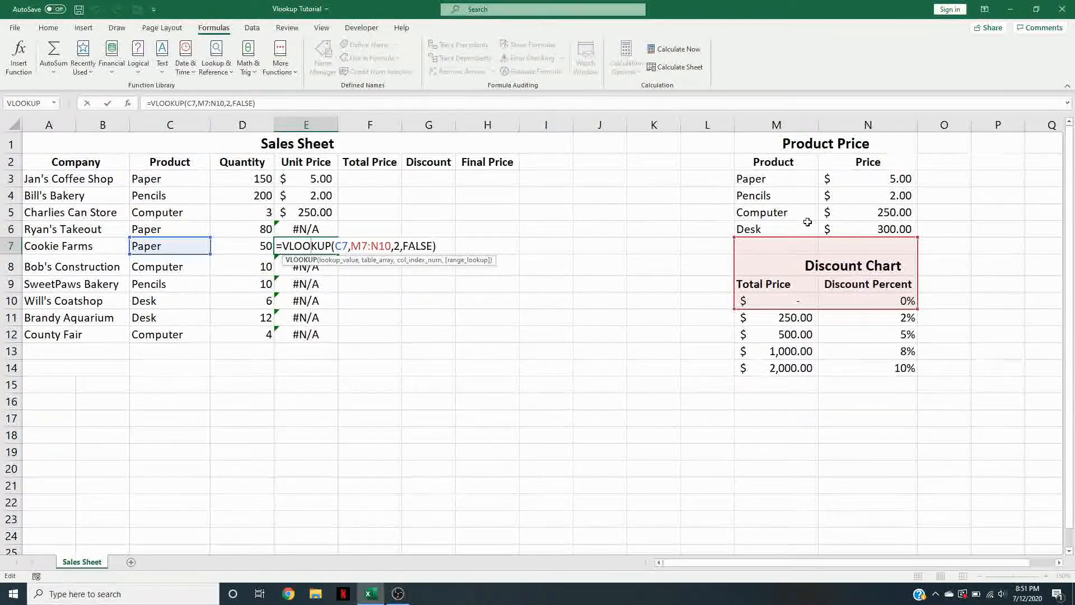
{"action": "left_click", "coordinate": [511, 305]}
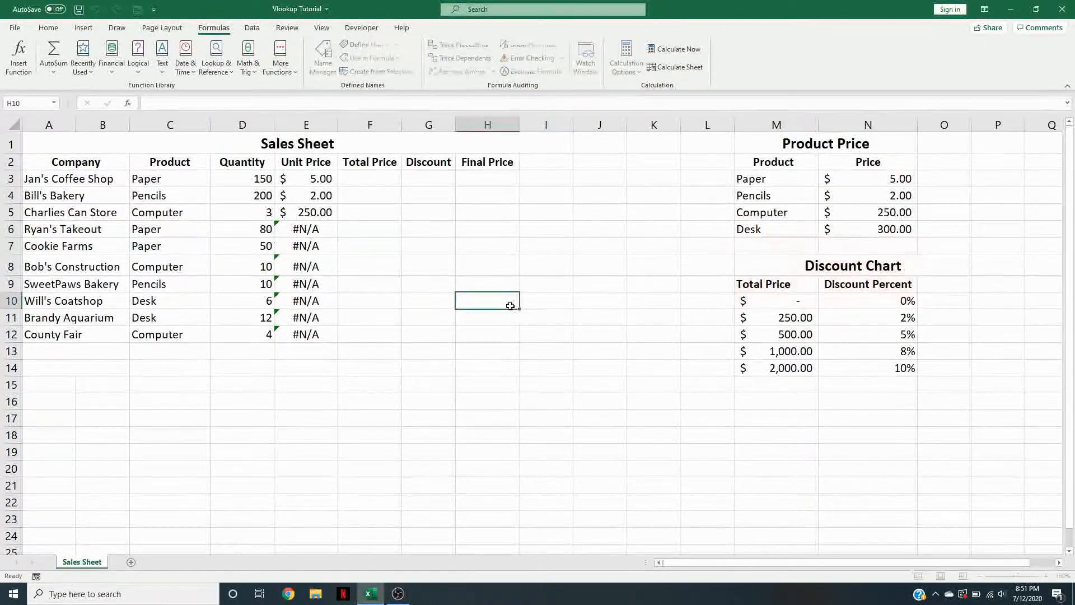
- Make the table array in the E3 formula absolute as $M$3:$N$6
{"action": "double_click", "coordinate": [320, 178]}
{"action": "left_click", "coordinate": [364, 178]}
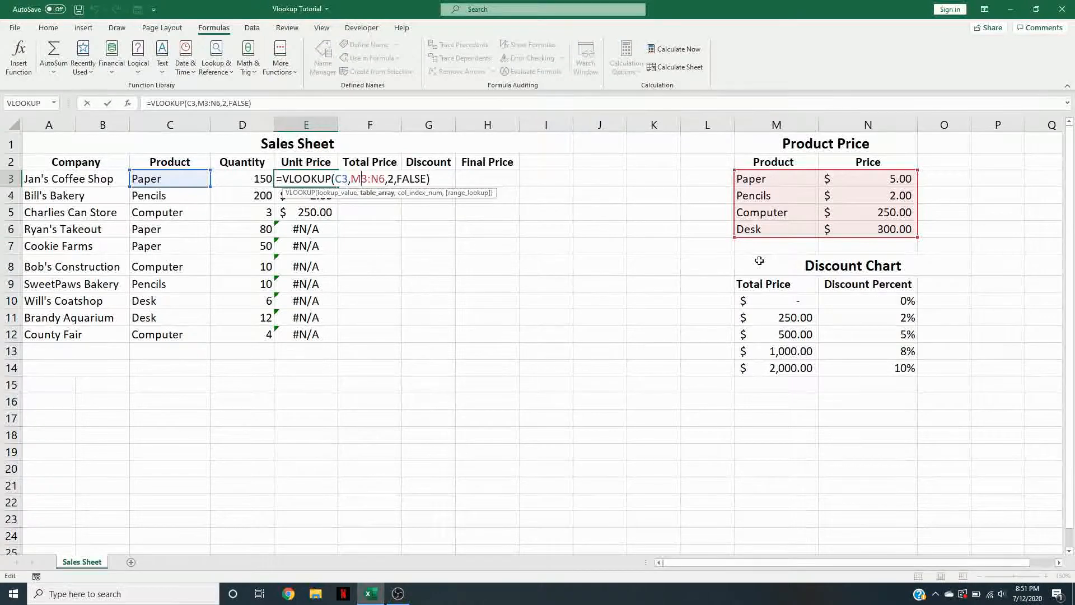
{"action": "key", "text": "F4"}
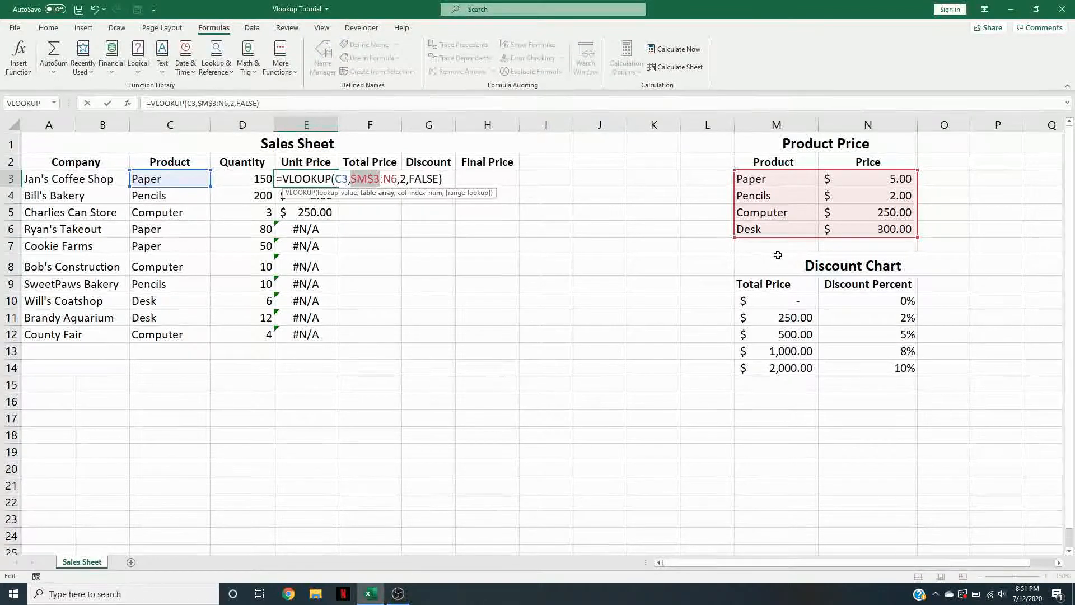
{"action": "left_click", "coordinate": [382, 180]}
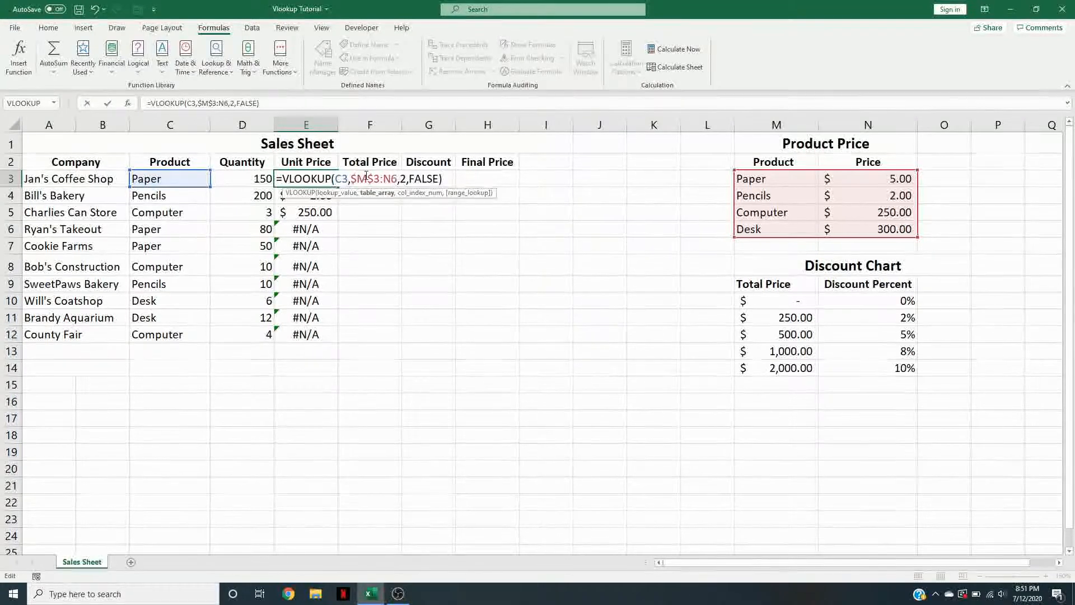
{"action": "key", "text": "F4"}
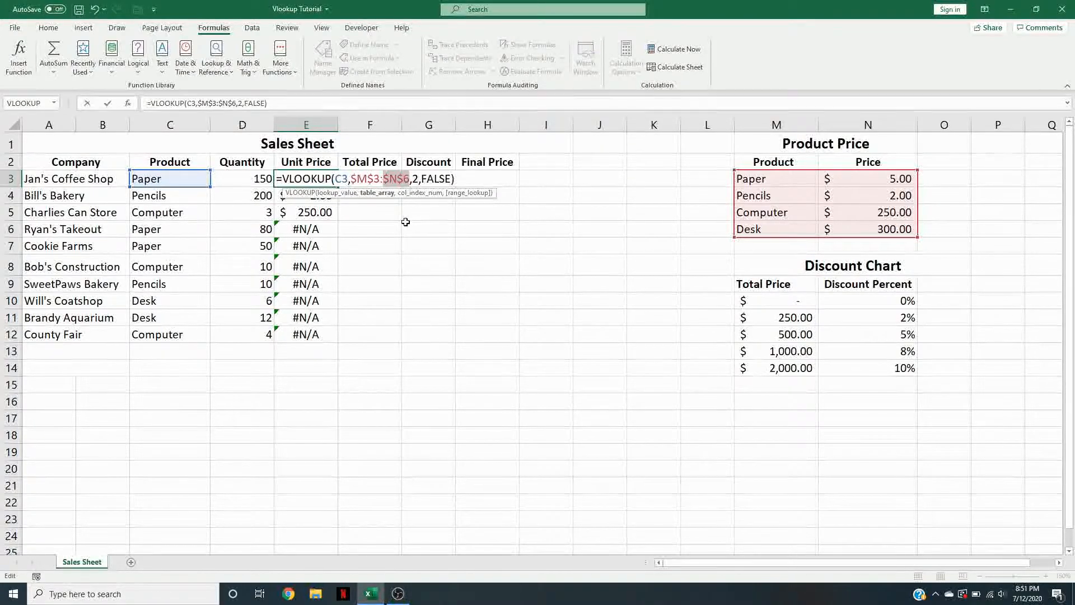
{"action": "key", "text": "Return"}
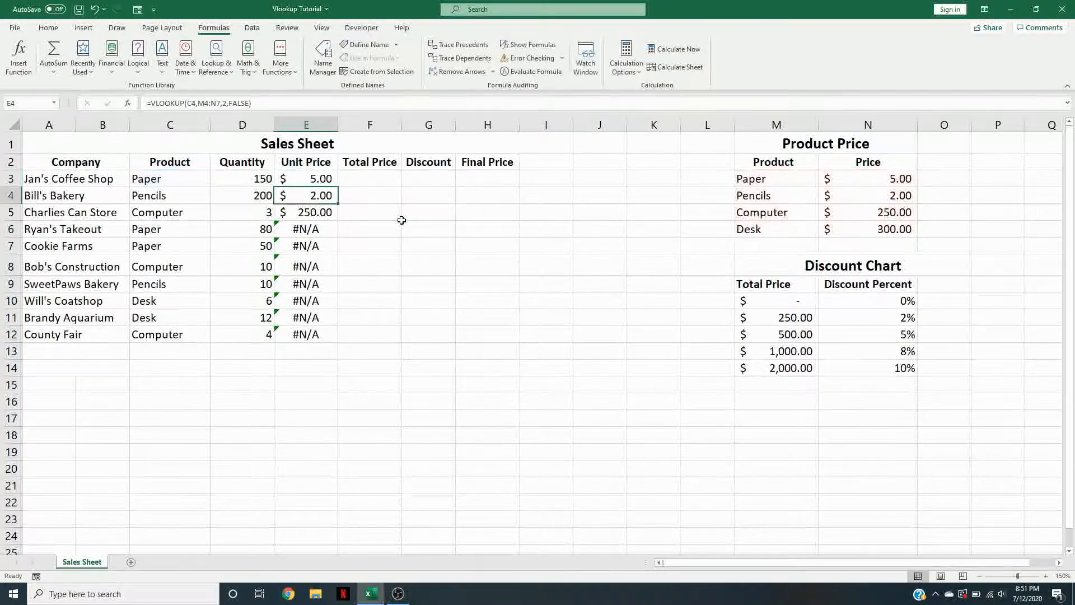
- Fill the Unit Price formula with the absolute table range from E3 down to E12
{"action": "left_click", "coordinate": [325, 179]}
{"action": "left_click_drag", "start_coordinate": [338, 187], "coordinate": [338, 342]}
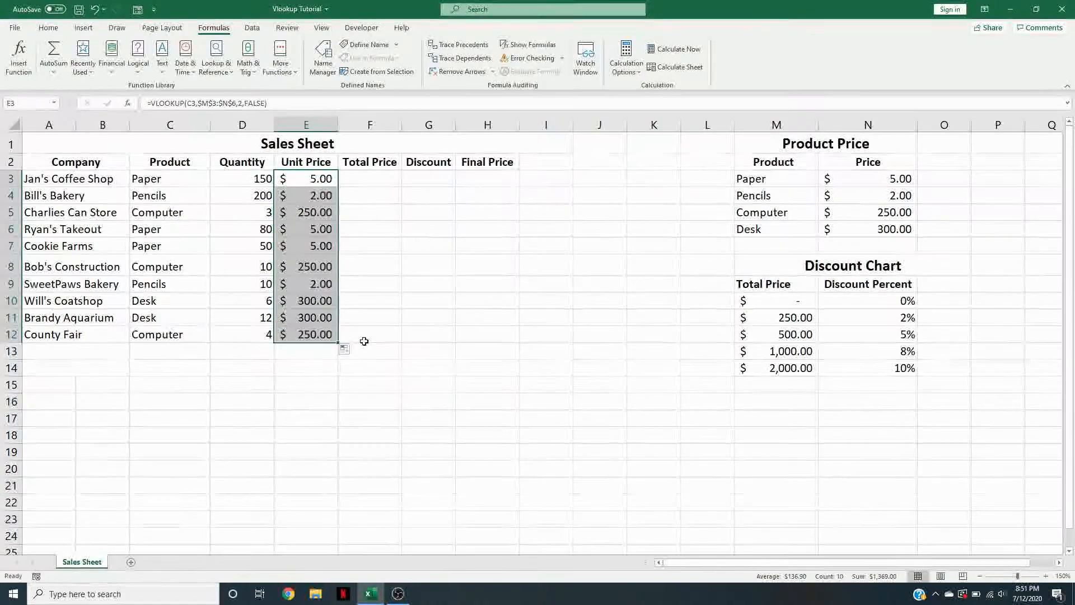
{"action": "left_click", "coordinate": [482, 335]}
{"action": "left_click", "coordinate": [306, 179]}
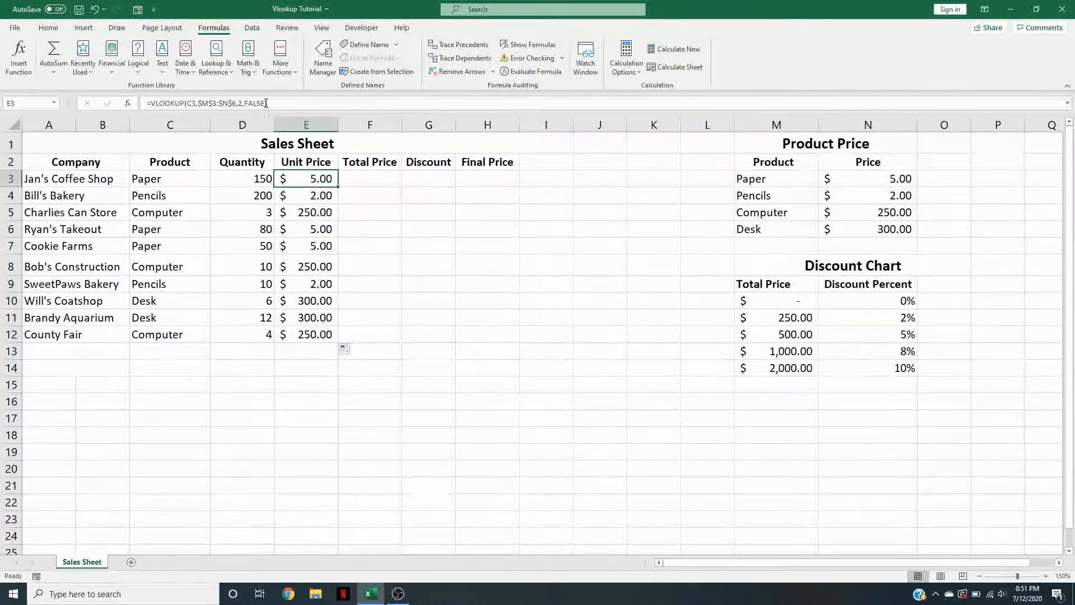
- Insert another VLOOKUP in E3 with lookup value C3 and the absolute table array $M$3:$N$6
{"action": "left_click", "coordinate": [282, 75]}
{"action": "left_click", "coordinate": [255, 77]}
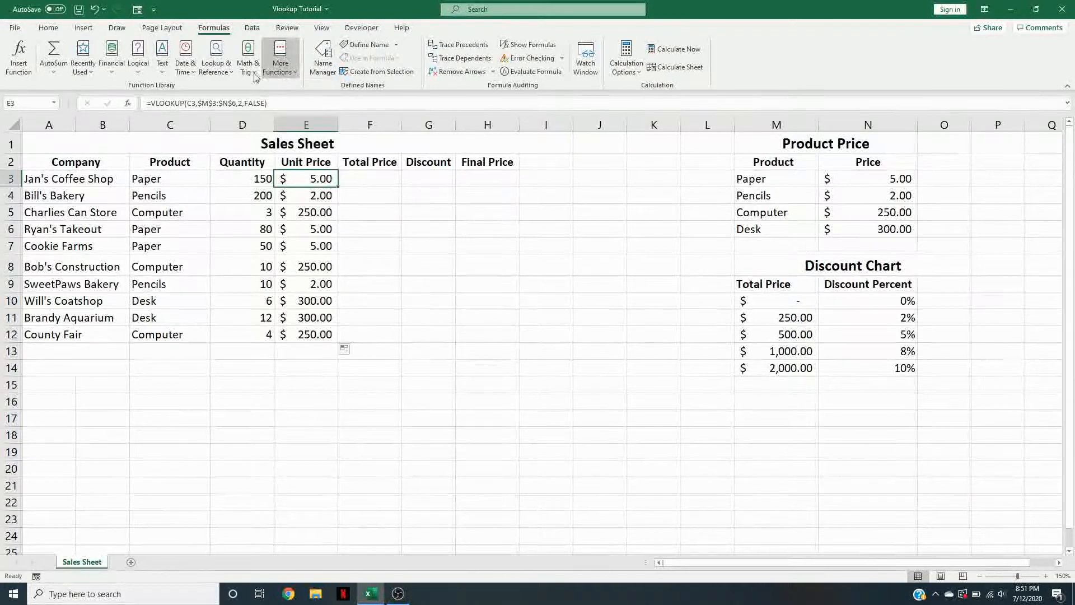
{"action": "left_click", "coordinate": [88, 73]}
{"action": "left_click", "coordinate": [94, 88]}
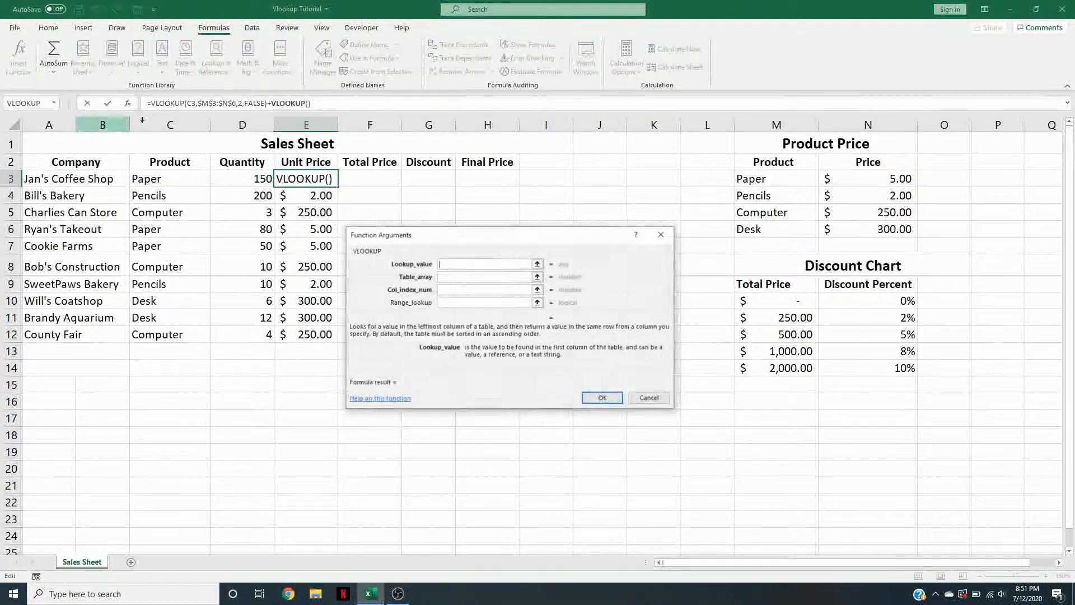
{"action": "left_click", "coordinate": [187, 182]}
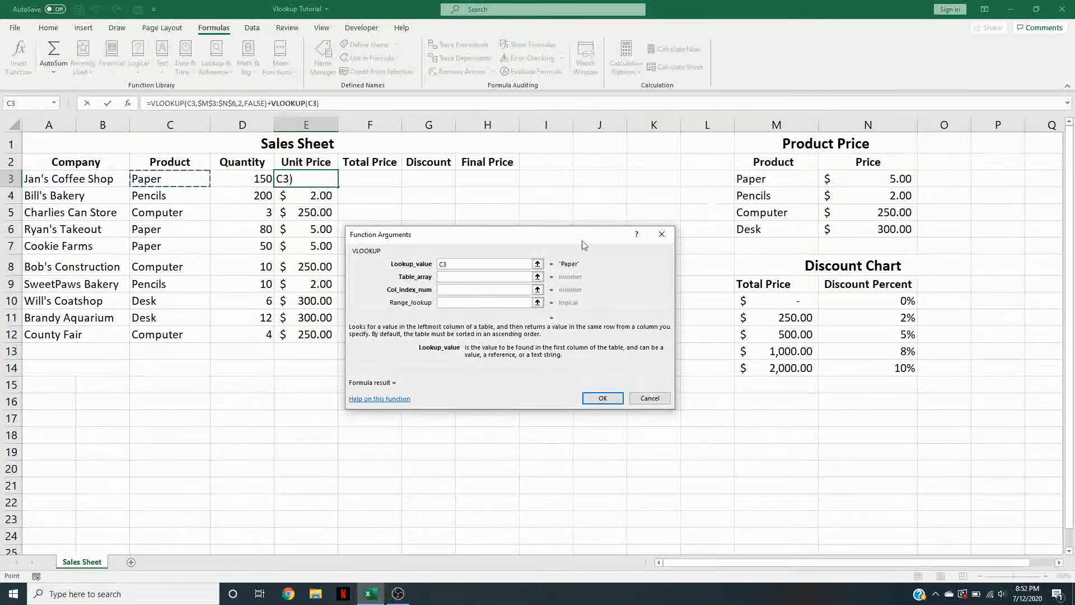
{"action": "key", "text": "Tab"}
{"action": "left_click_drag", "start_coordinate": [805, 179], "coordinate": [882, 228]}
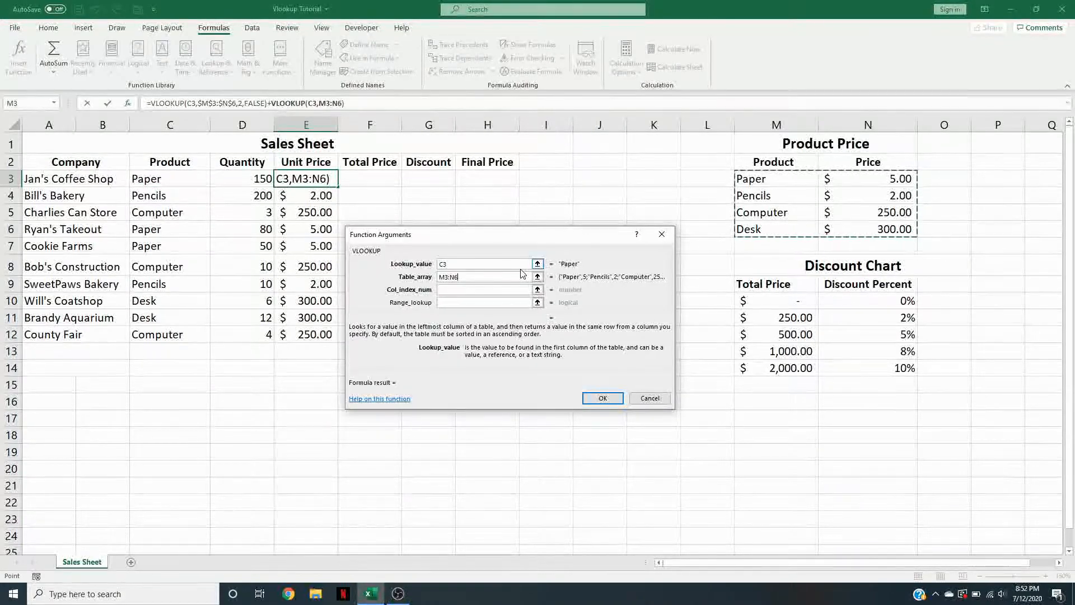
{"action": "key", "text": "F4"}
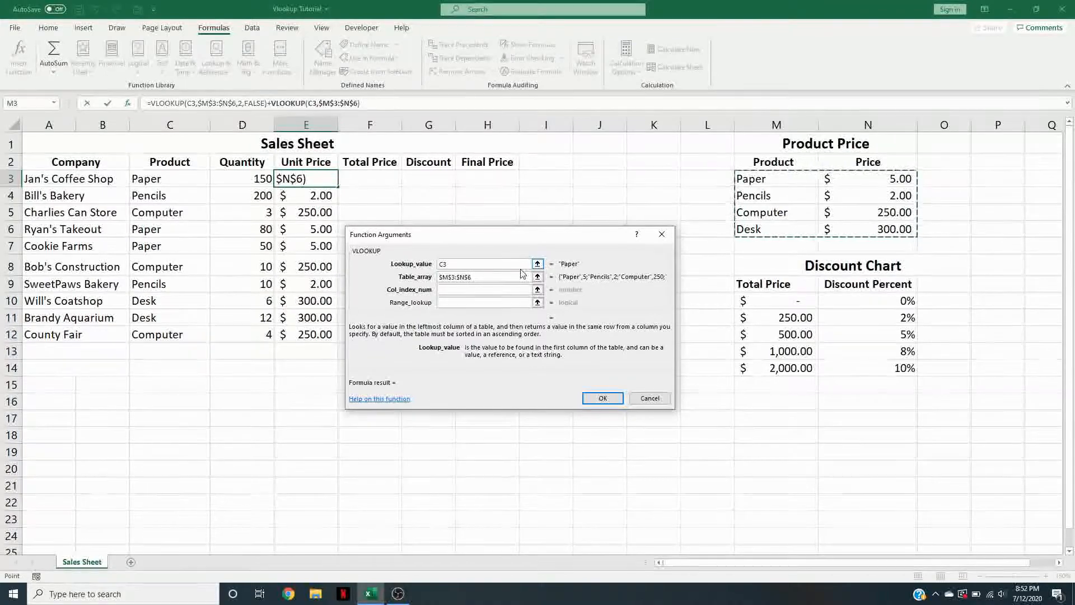
- Set the E3 function's column index number to 2 and range lookup to false, and apply it
{"action": "left_click", "coordinate": [501, 302]}
{"action": "left_click", "coordinate": [500, 289]}
{"action": "type", "text": "2"}
{"action": "left_click", "coordinate": [461, 303]}
{"action": "type", "text": "false"}
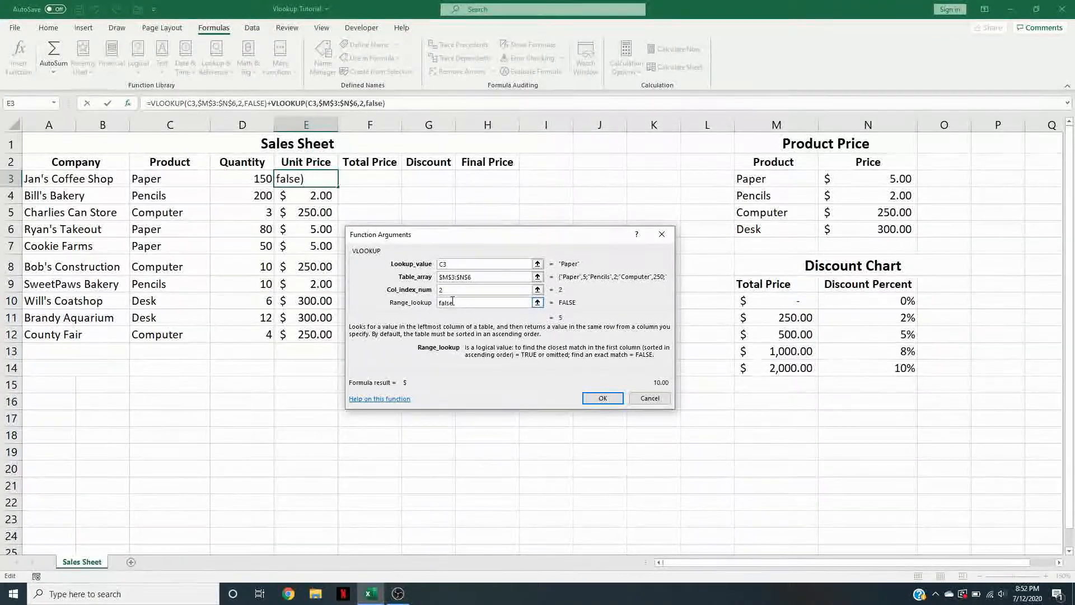
{"action": "left_click", "coordinate": [601, 399]}
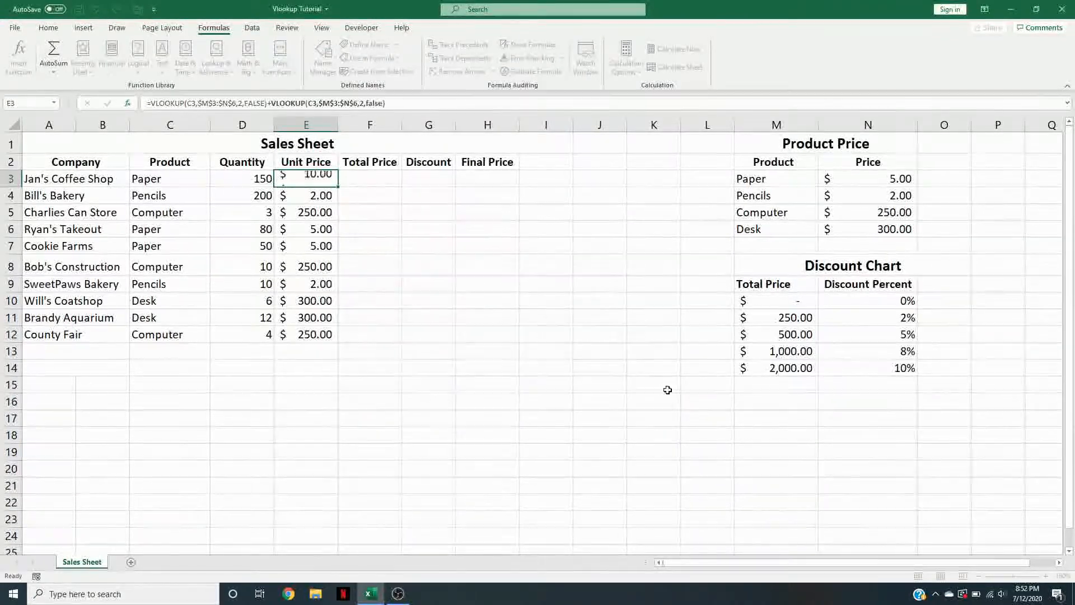
- Remove the first VLOOKUP and the plus sign from E3, leaving =VLOOKUP(C3,$M$3:$N$6,2,FALSE)
{"action": "double_click", "coordinate": [325, 178]}
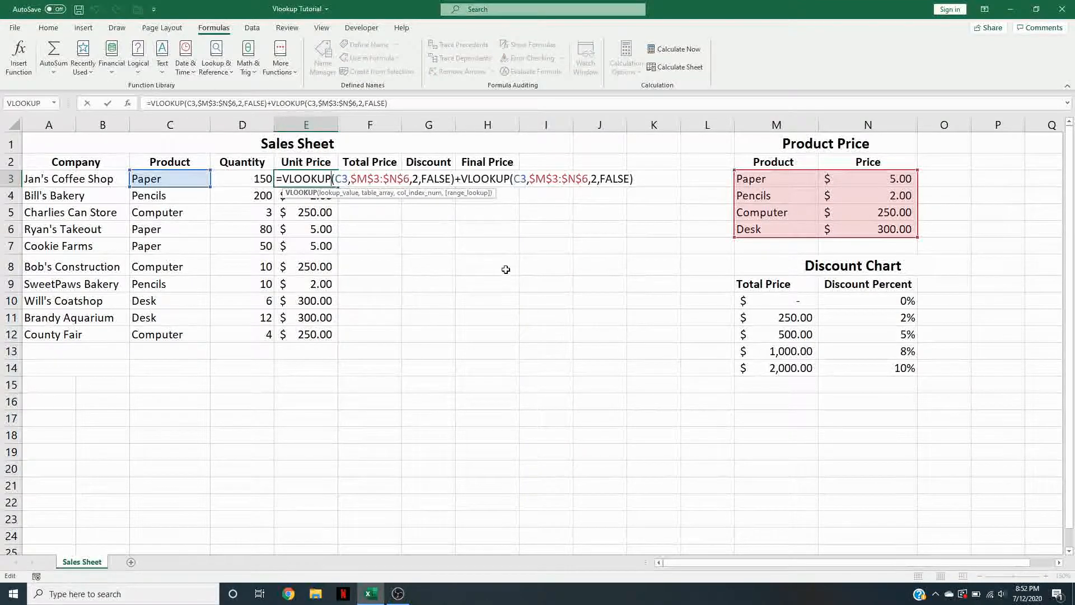
{"action": "left_click_drag", "start_coordinate": [458, 179], "coordinate": [275, 182]}
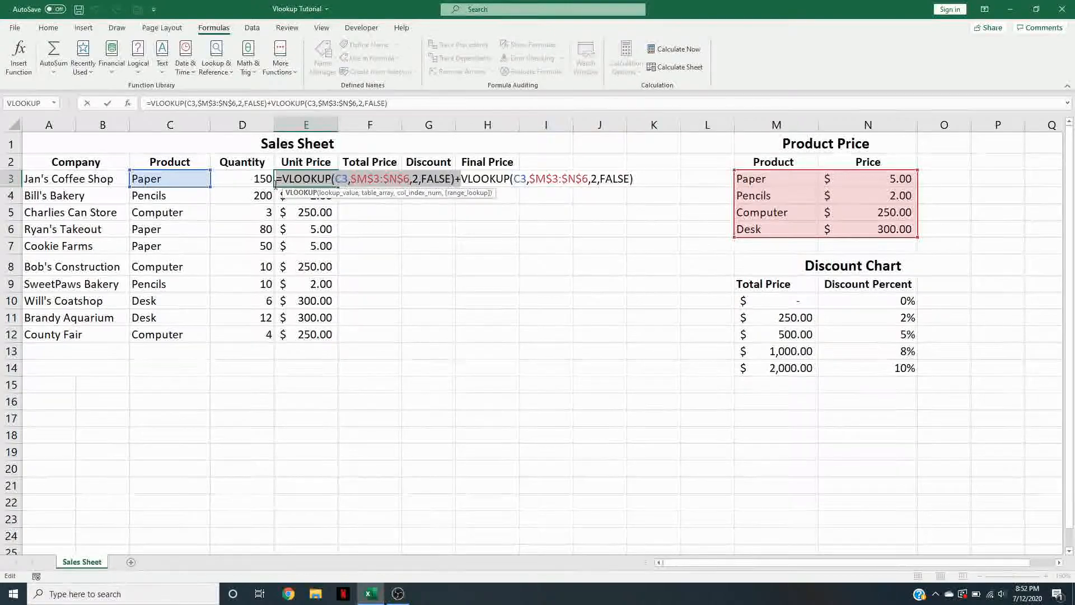
{"action": "key", "text": "BackSpace"}
{"action": "key", "text": "Return"}
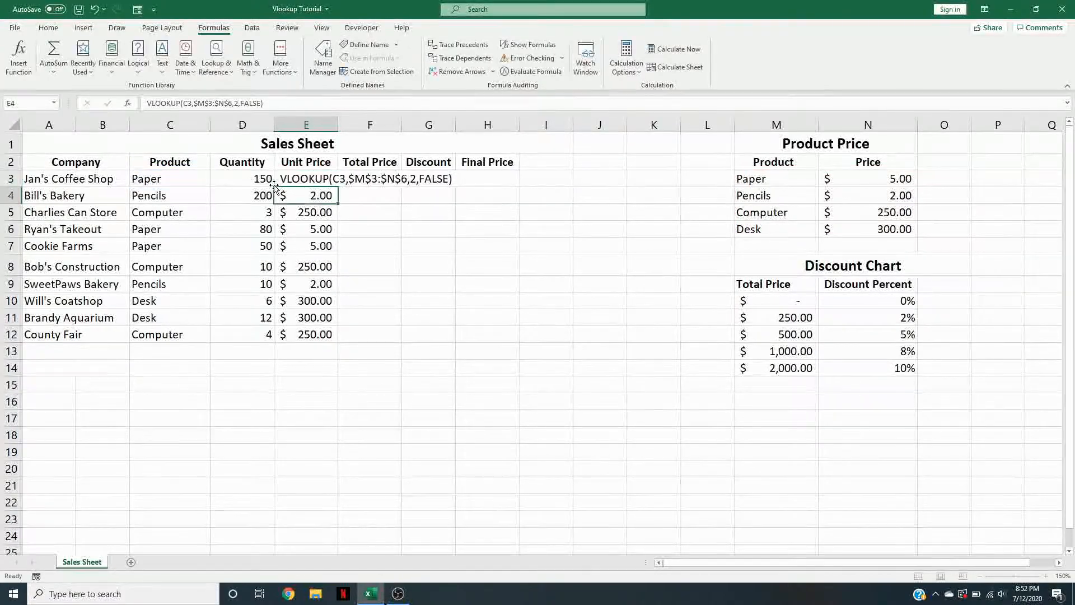
{"action": "double_click", "coordinate": [283, 180]}
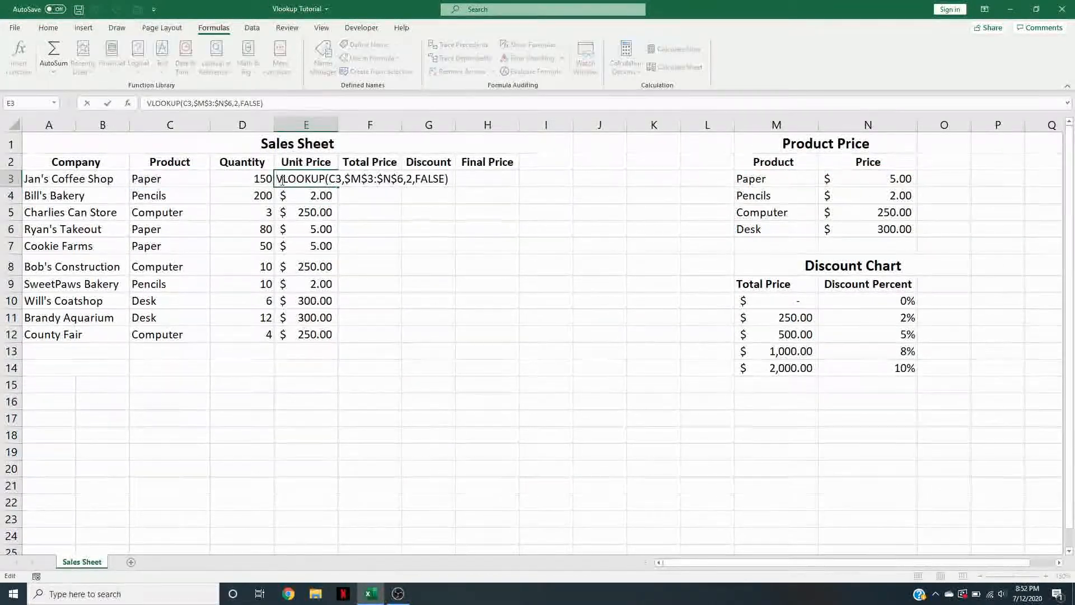
{"action": "type", "text": "="}
{"action": "key", "text": "Return"}
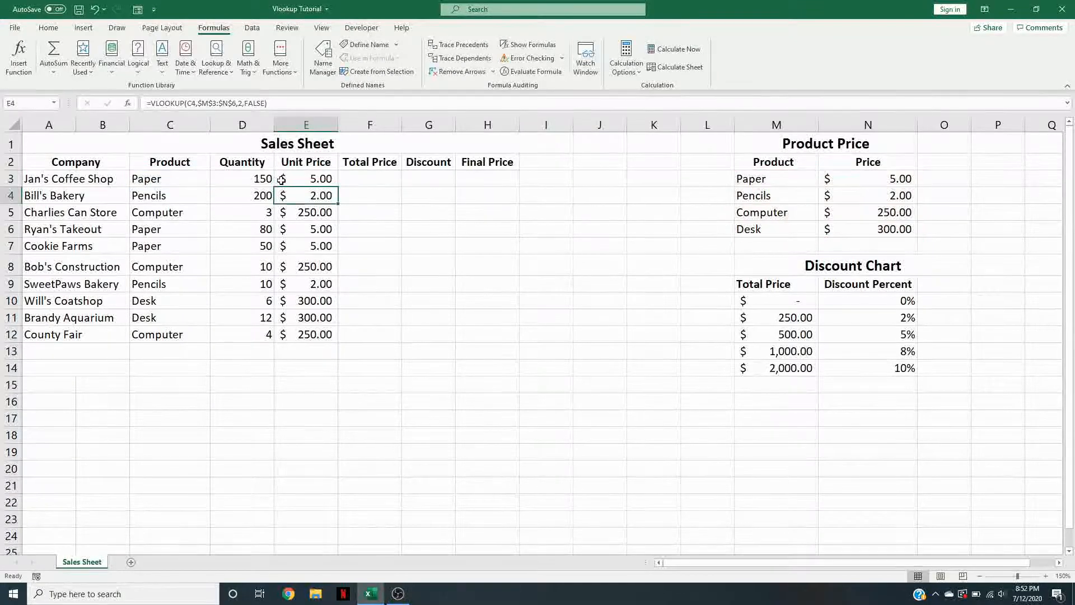
- Fill the Unit Price formula from E3 down to E12 again
{"action": "left_click", "coordinate": [321, 182]}
{"action": "left_click_drag", "start_coordinate": [339, 184], "coordinate": [340, 339]}
{"action": "left_click", "coordinate": [448, 306]}
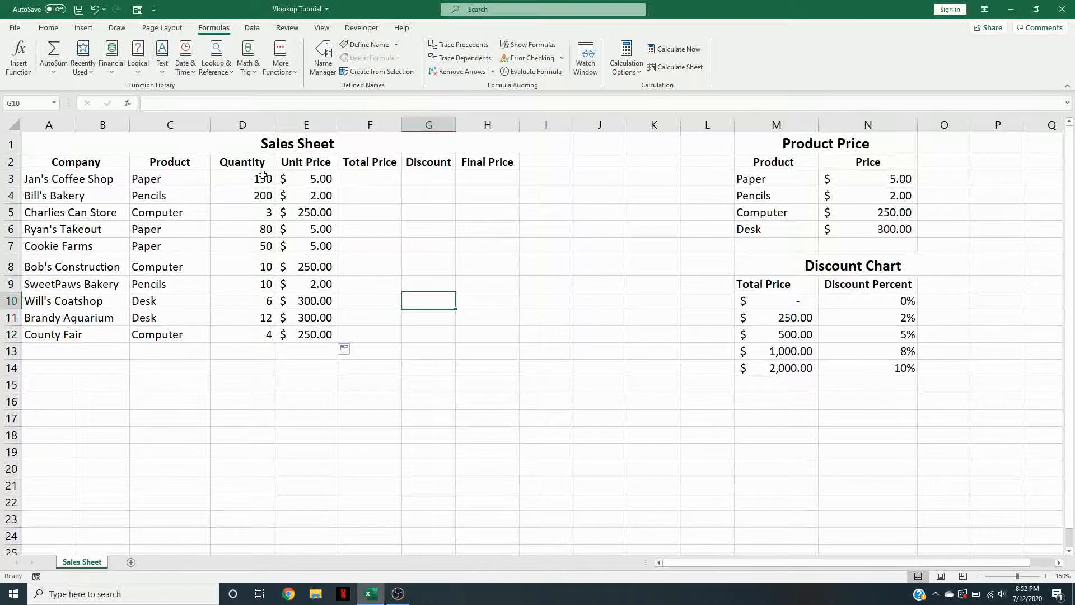
- Calculate the first Total Price in F3 with the formula =D3*E3
{"action": "left_click", "coordinate": [378, 180]}
{"action": "type", "text": "="}
{"action": "left_click", "coordinate": [270, 178]}
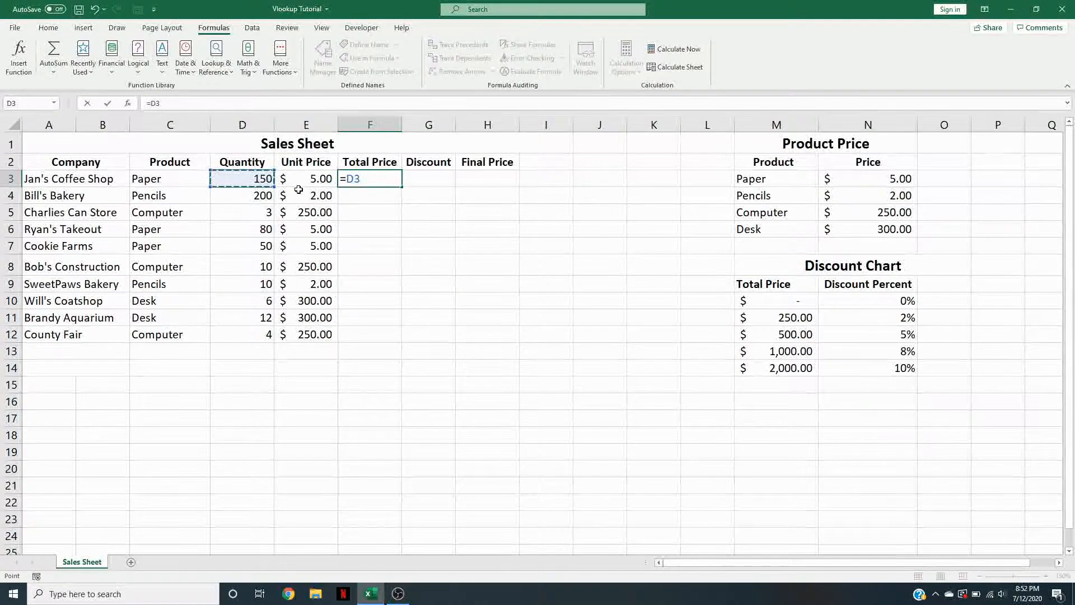
{"action": "type", "text": "*"}
{"action": "left_click", "coordinate": [312, 177]}
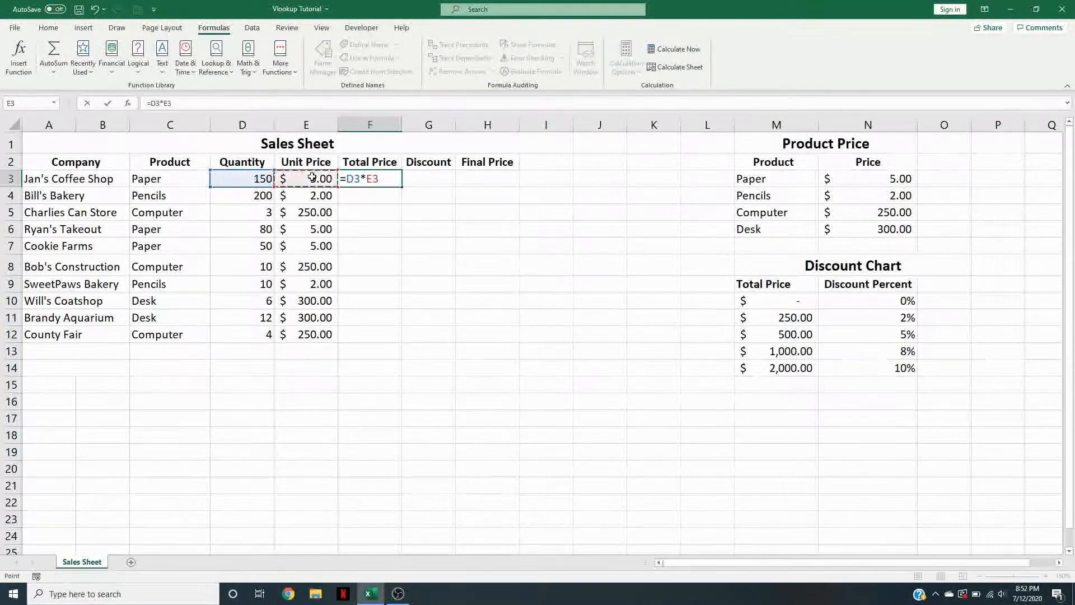
{"action": "key", "text": "Return"}
- Fill the Total Price formula from F3 down to F12
{"action": "left_click", "coordinate": [390, 180]}
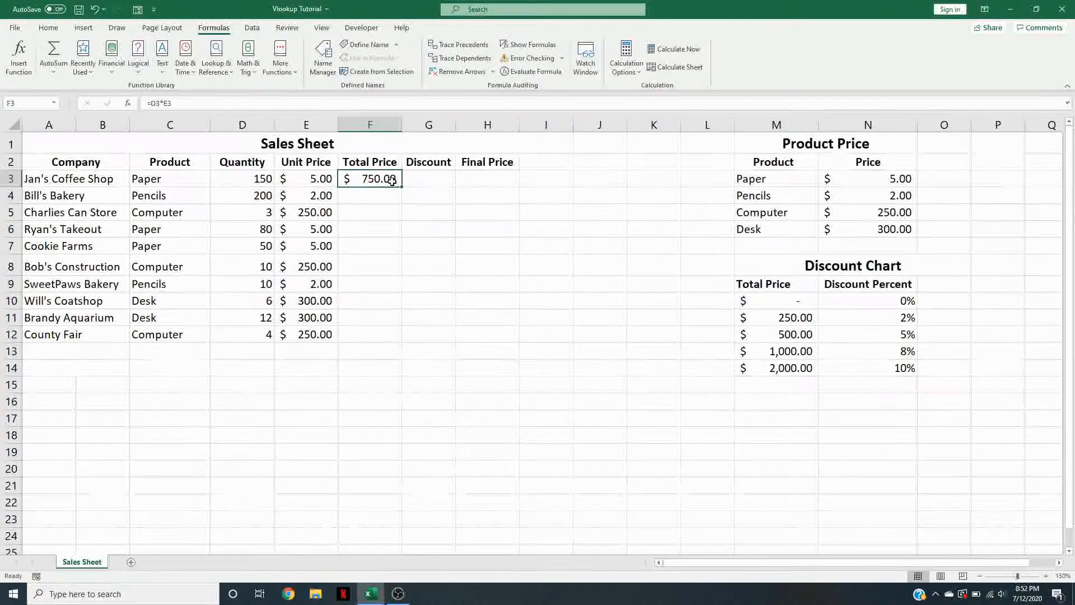
{"action": "left_click_drag", "start_coordinate": [399, 185], "coordinate": [408, 346]}
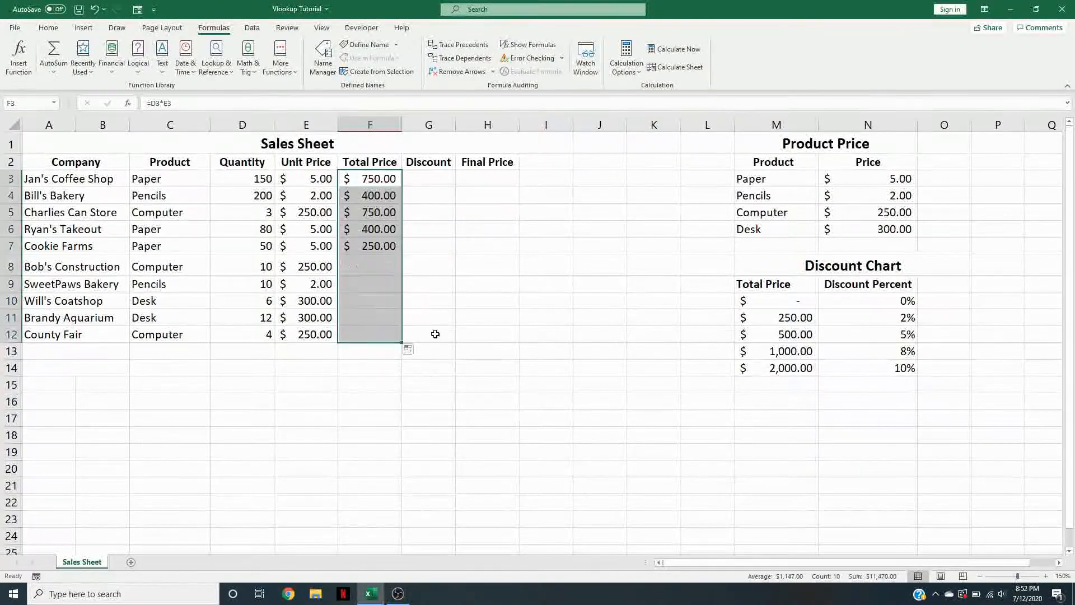
{"action": "left_click", "coordinate": [445, 305]}
- Start a VLOOKUP in G3 with lookup value F3 and the Discount Chart range as absolute table array $M$10:$N$14
{"action": "left_click", "coordinate": [448, 178]}
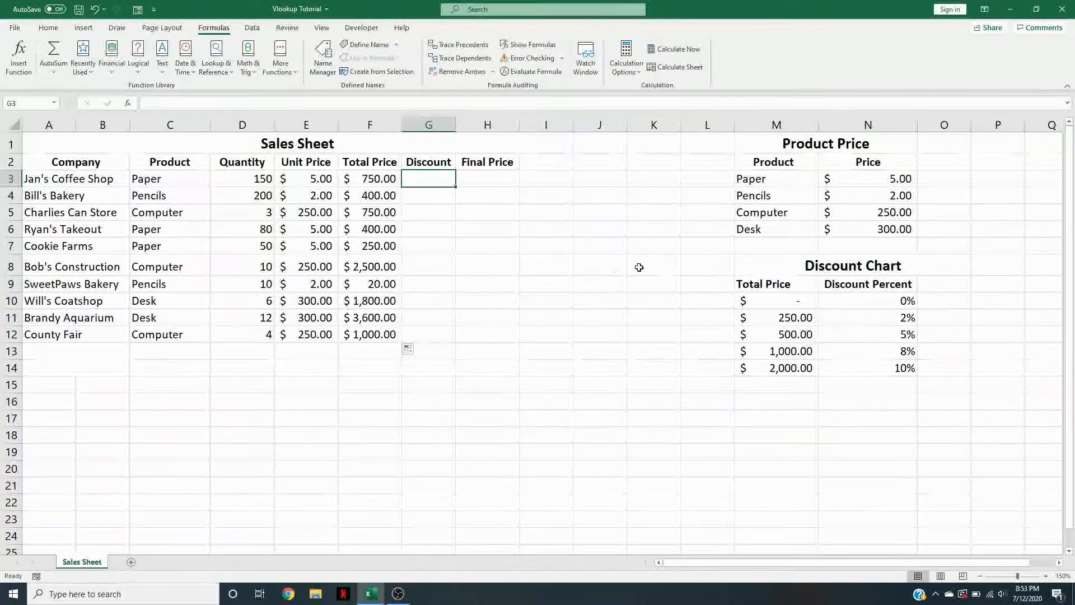
{"action": "left_click", "coordinate": [86, 70]}
{"action": "left_click", "coordinate": [102, 86]}
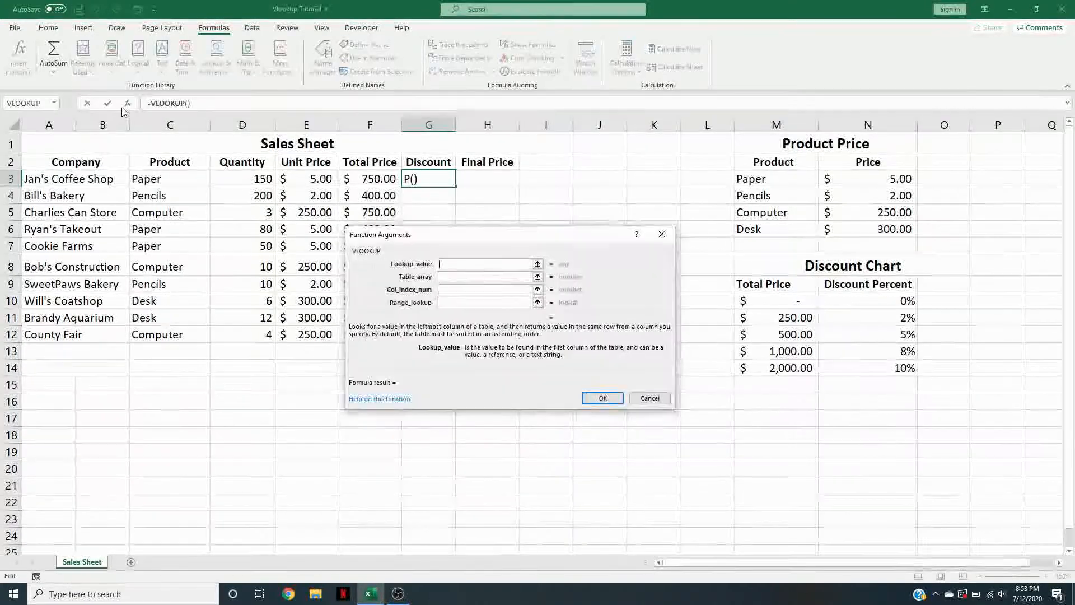
{"action": "left_click", "coordinate": [378, 178]}
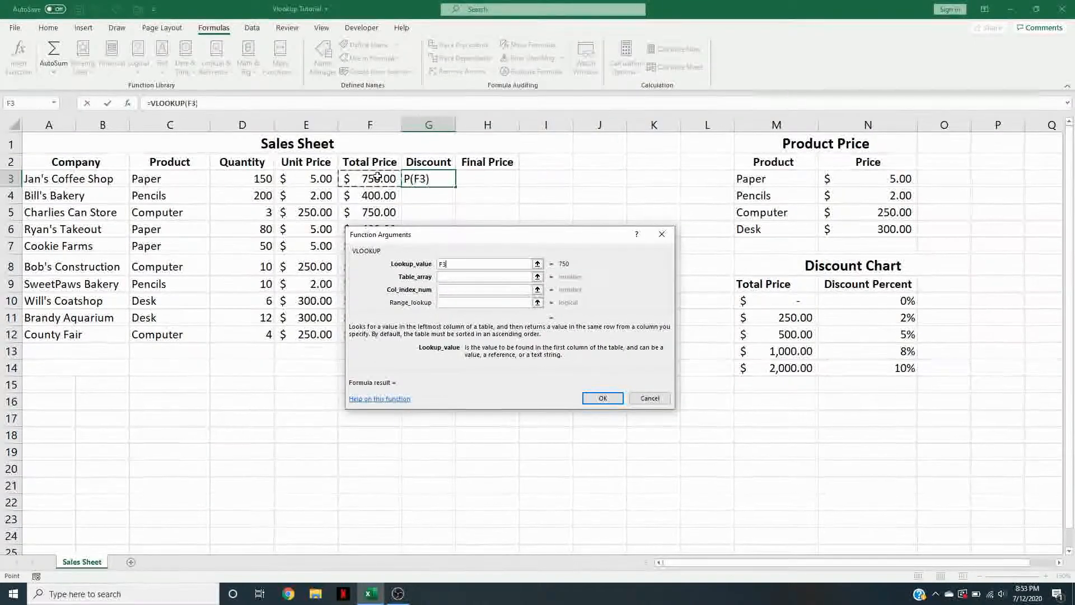
{"action": "left_click", "coordinate": [448, 277]}
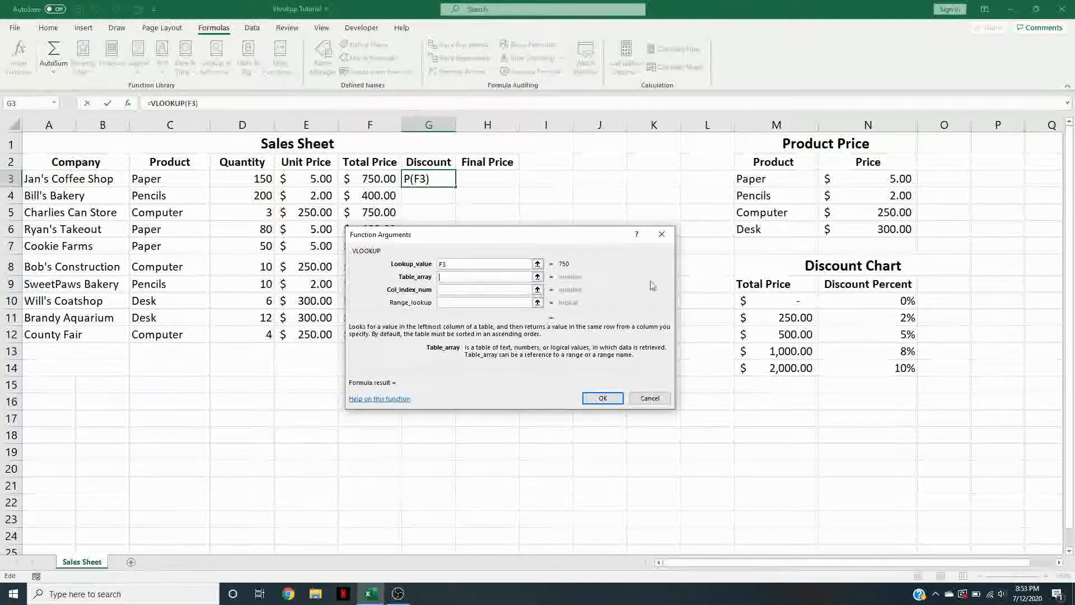
{"action": "left_click_drag", "start_coordinate": [749, 301], "coordinate": [883, 363]}
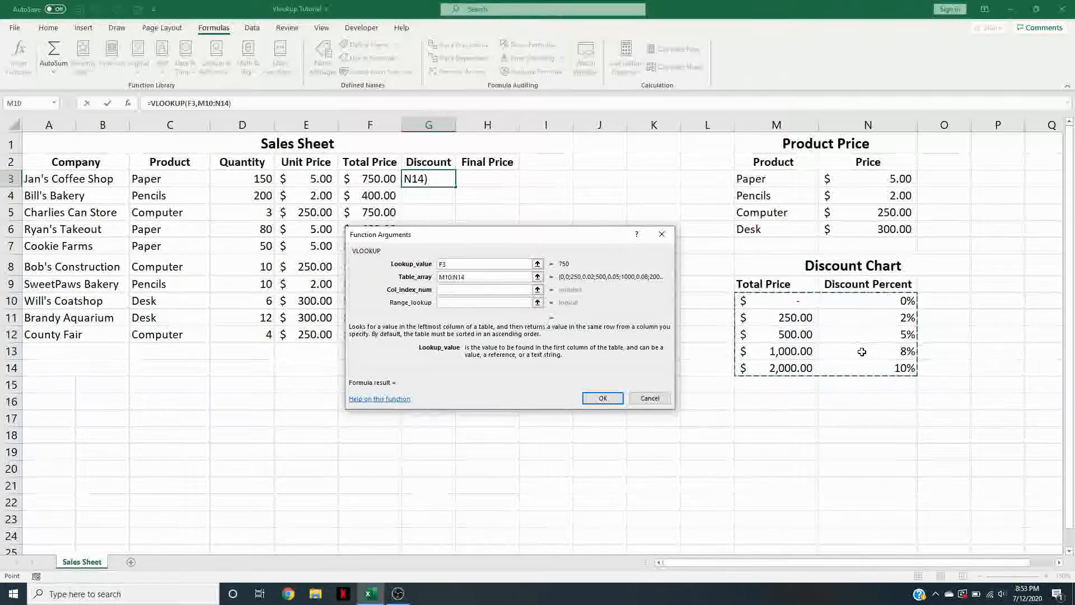
{"action": "key", "text": "F4"}
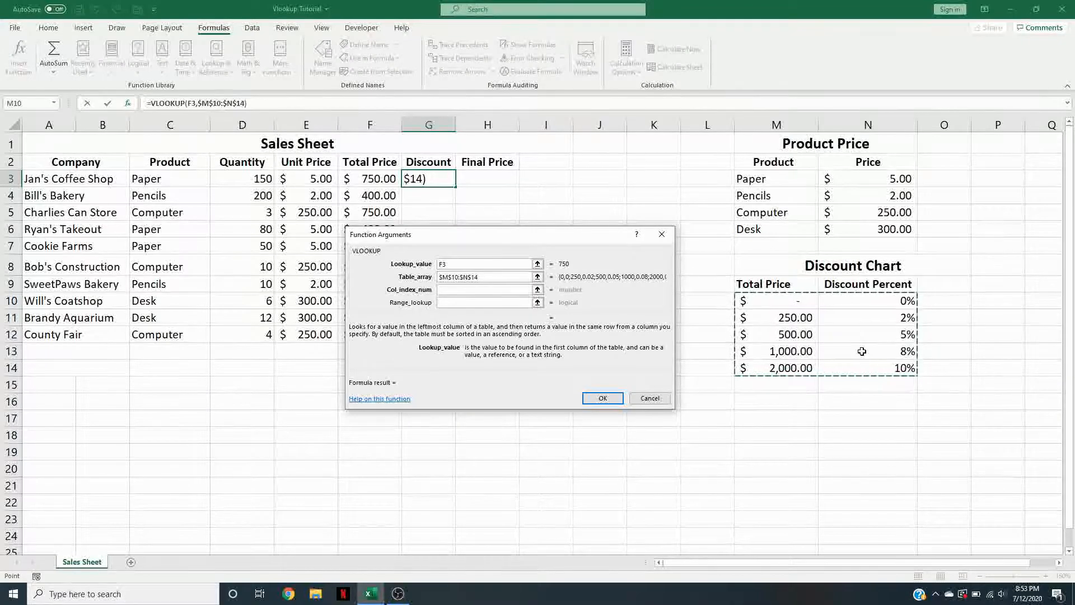
- Set the discount lookup's column index number to 2 and range lookup to true, and apply the function
{"action": "left_click", "coordinate": [470, 289]}
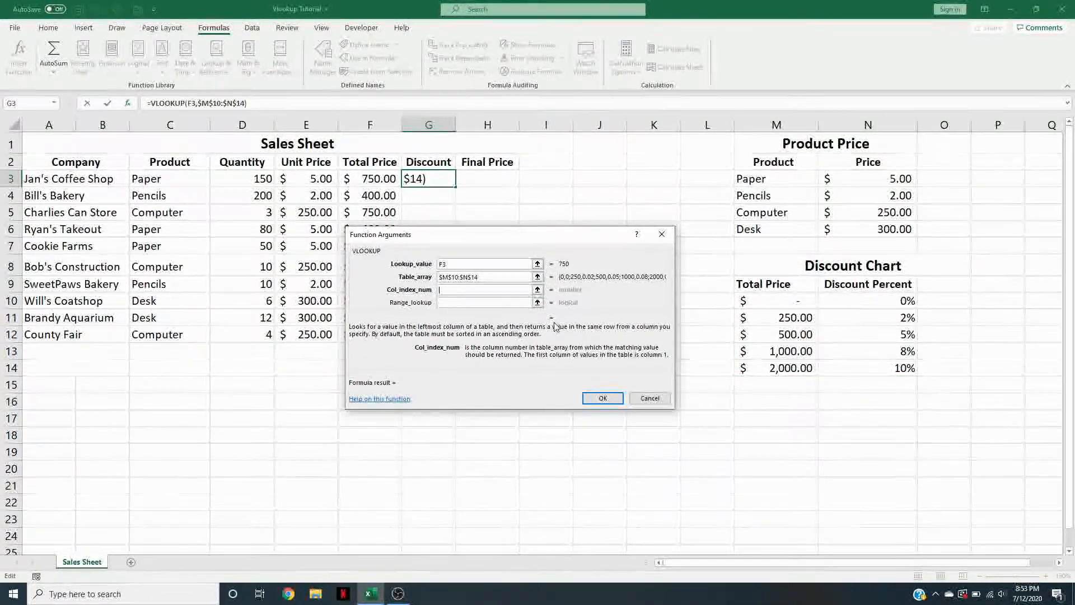
{"action": "type", "text": "2"}
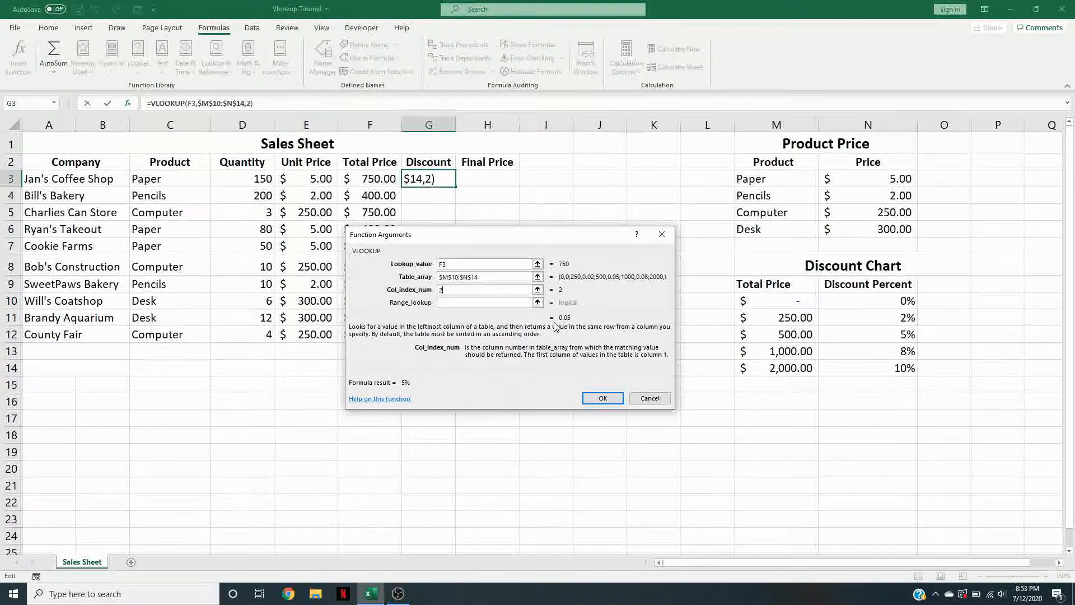
{"action": "left_click", "coordinate": [524, 303]}
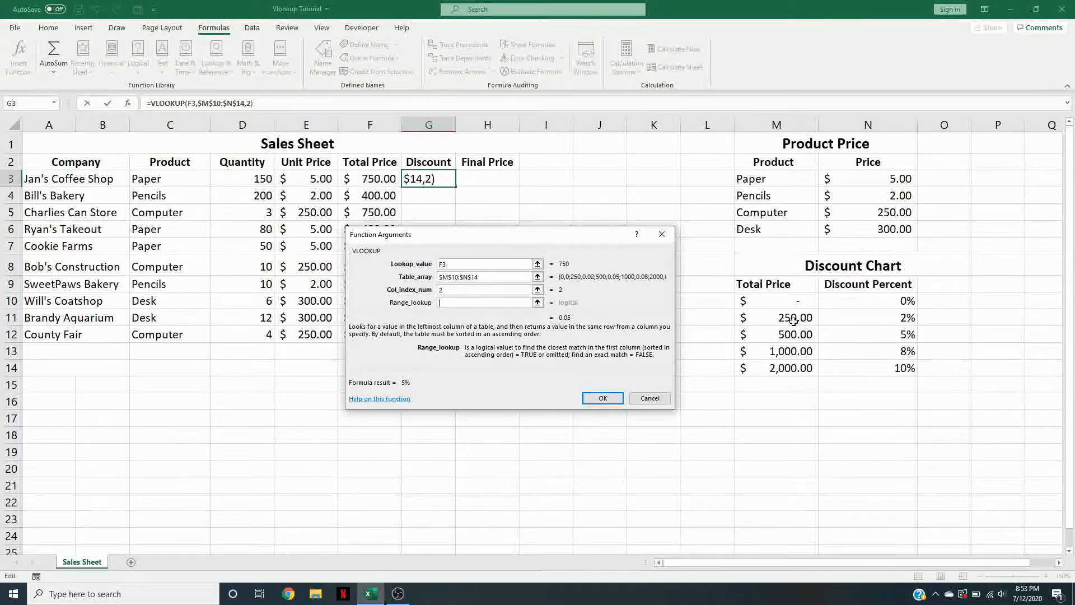
{"action": "type", "text": "true"}
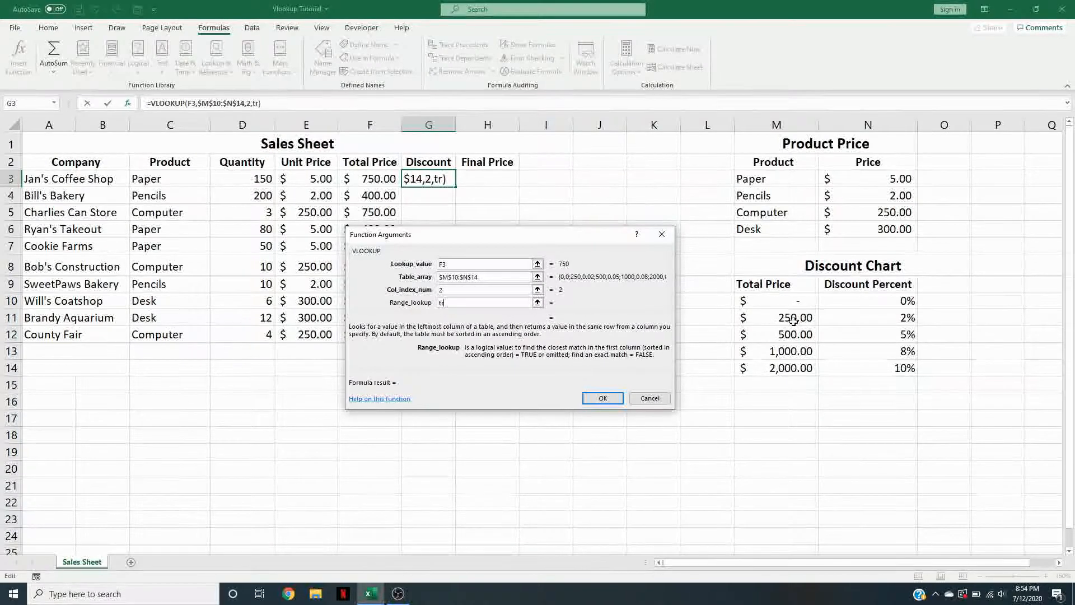
{"action": "left_click", "coordinate": [596, 398]}
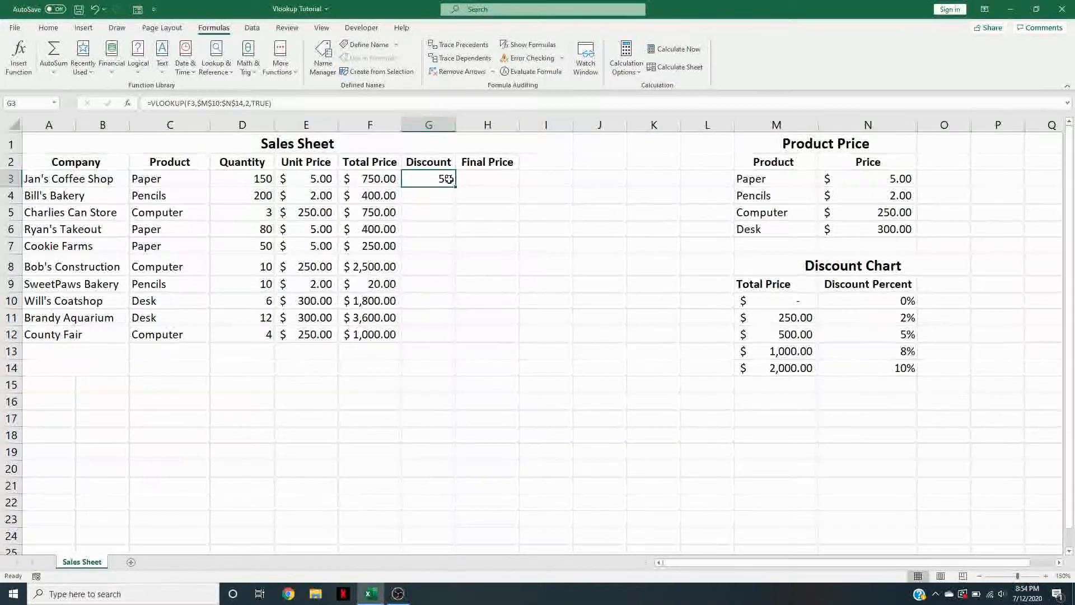
- Fill the Discount formula from G3 down to G12
{"action": "left_click", "coordinate": [476, 227]}
{"action": "left_click", "coordinate": [445, 179]}
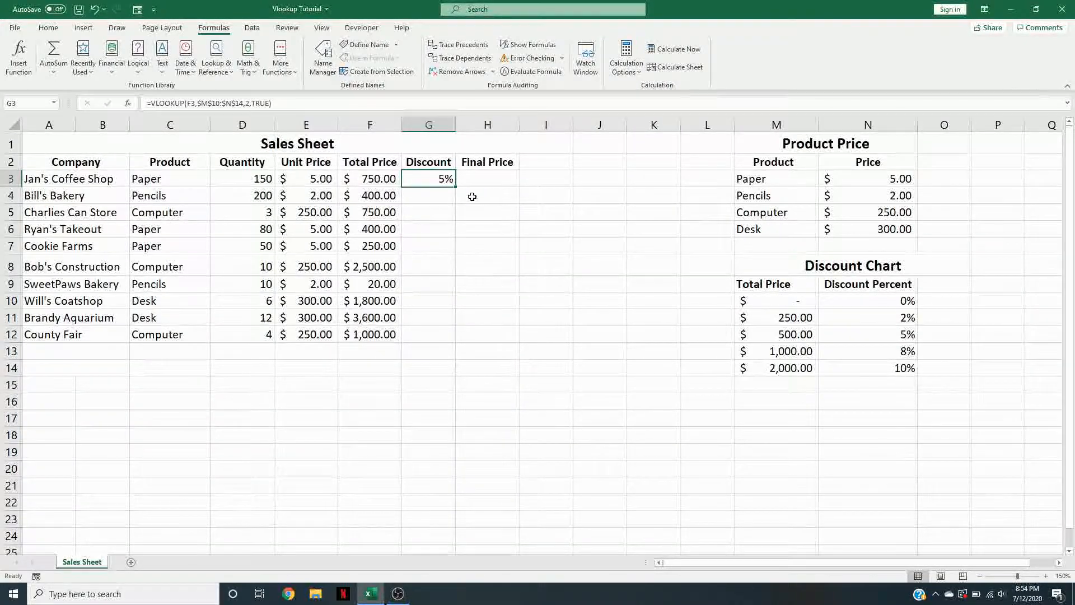
{"action": "left_click_drag", "start_coordinate": [457, 187], "coordinate": [443, 336]}
{"action": "left_click", "coordinate": [536, 323]}
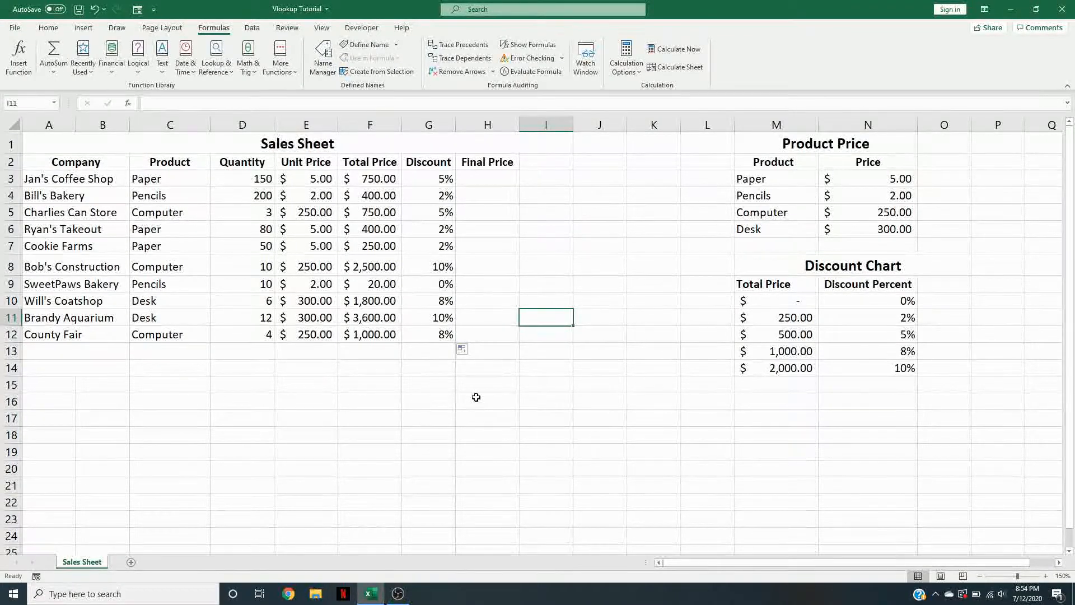
- Calculate the first Final Price in H3 by reducing the total price by the discount with =F3*(1-G3)
{"action": "left_click", "coordinate": [488, 177]}
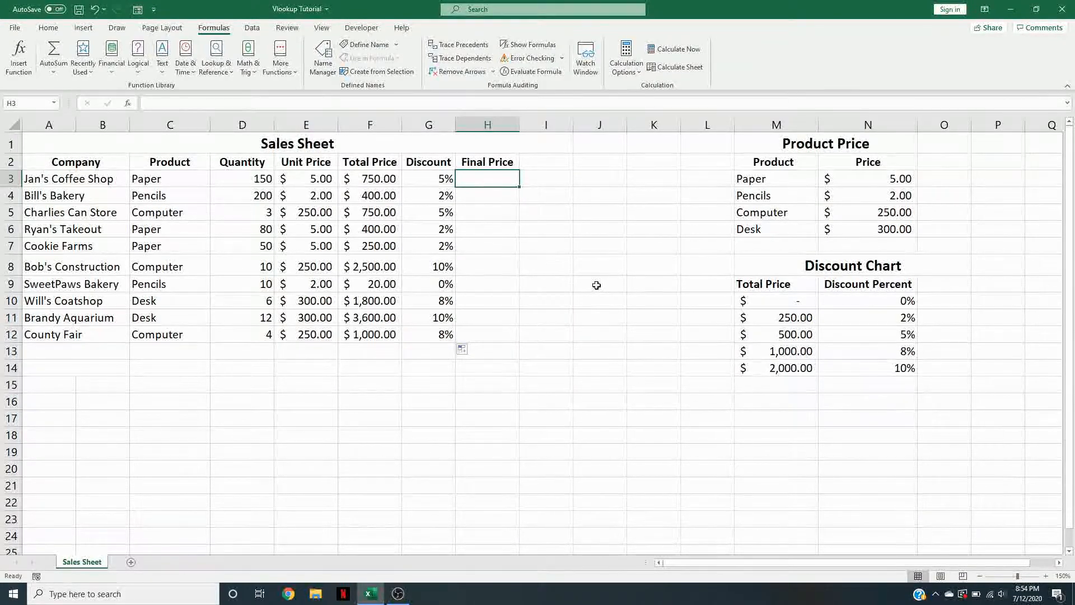
{"action": "type", "text": "="}
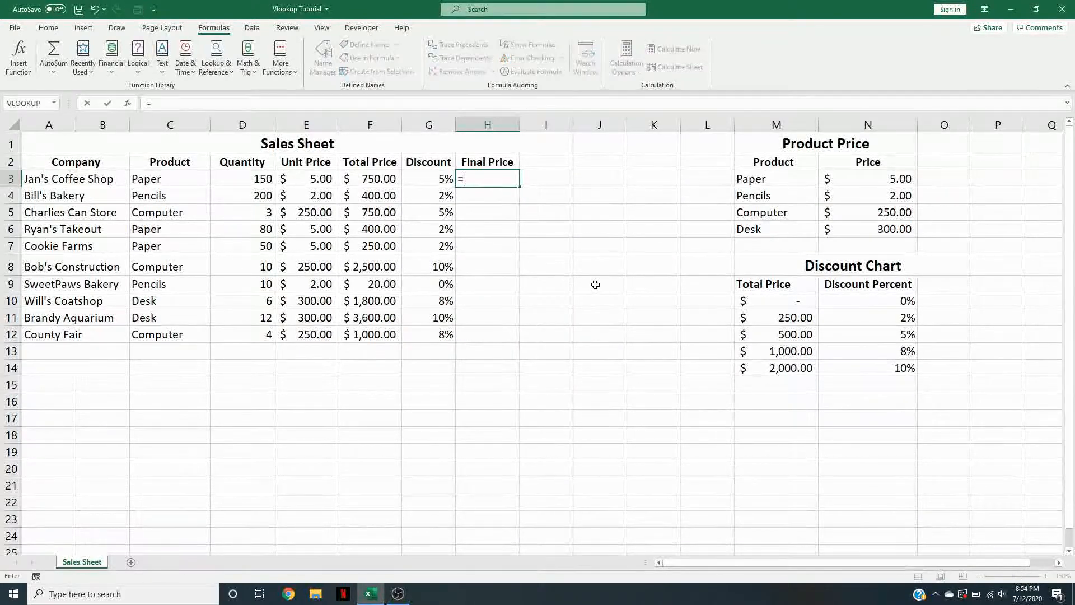
{"action": "left_click", "coordinate": [374, 179]}
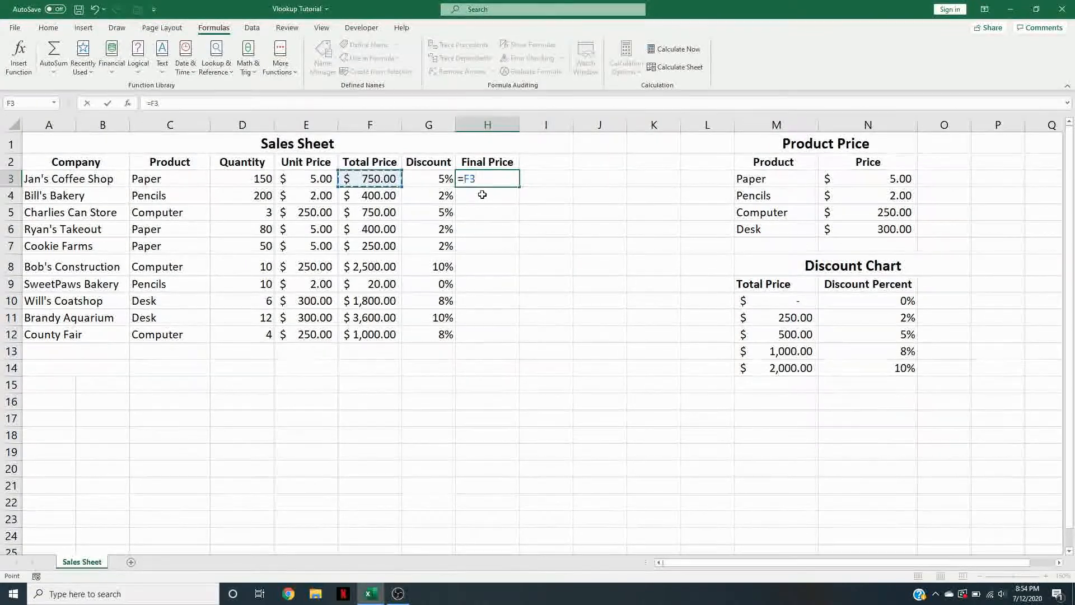
{"action": "type", "text": "*"}
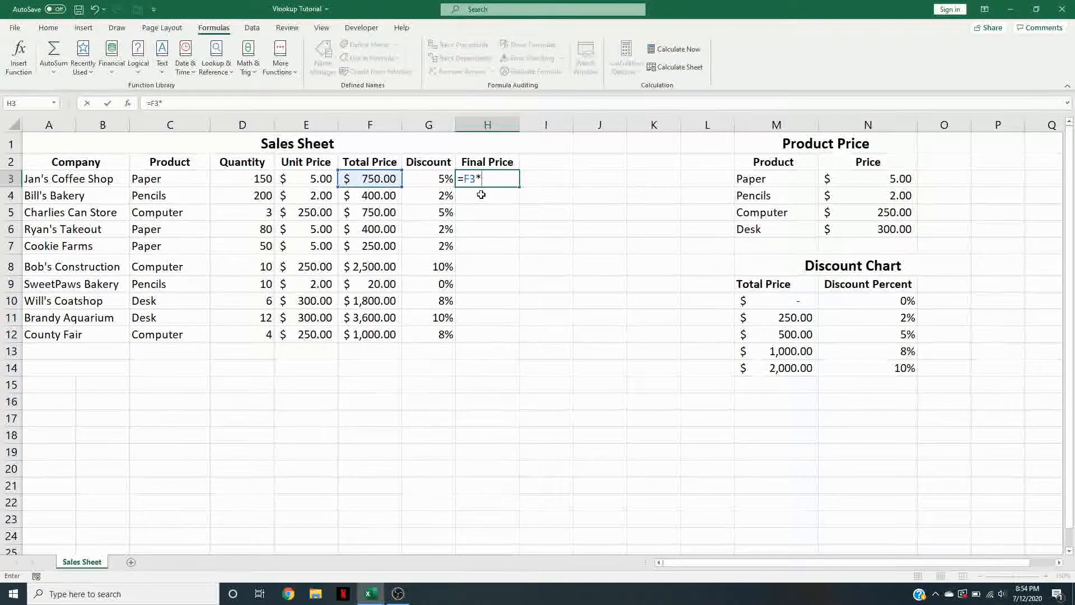
{"action": "type", "text": "(-"}
{"action": "left_click", "coordinate": [437, 176]}
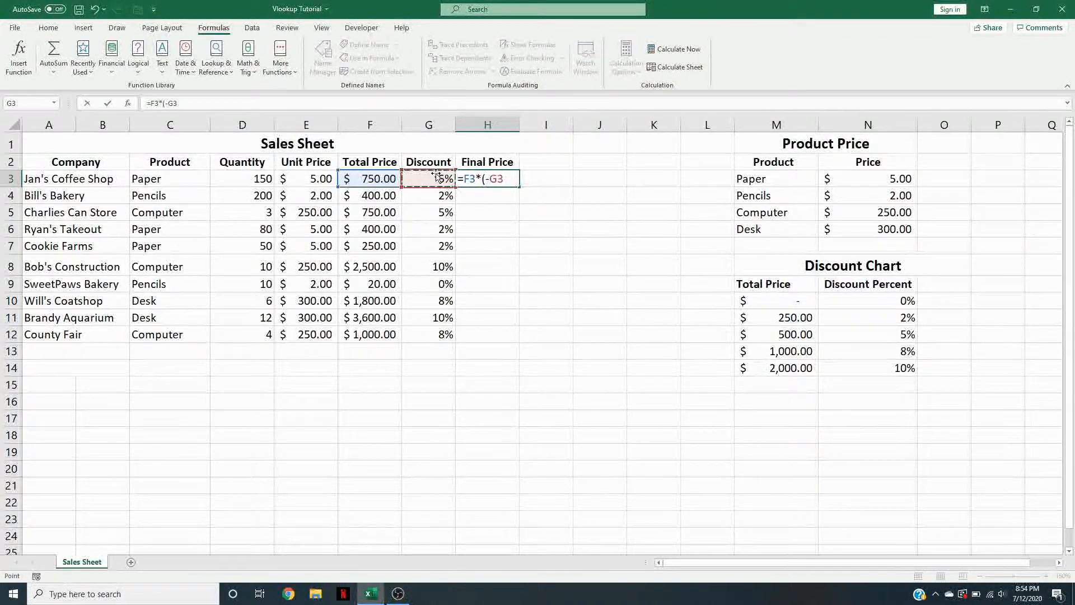
{"action": "left_click", "coordinate": [486, 179]}
{"action": "key", "text": "Return"}
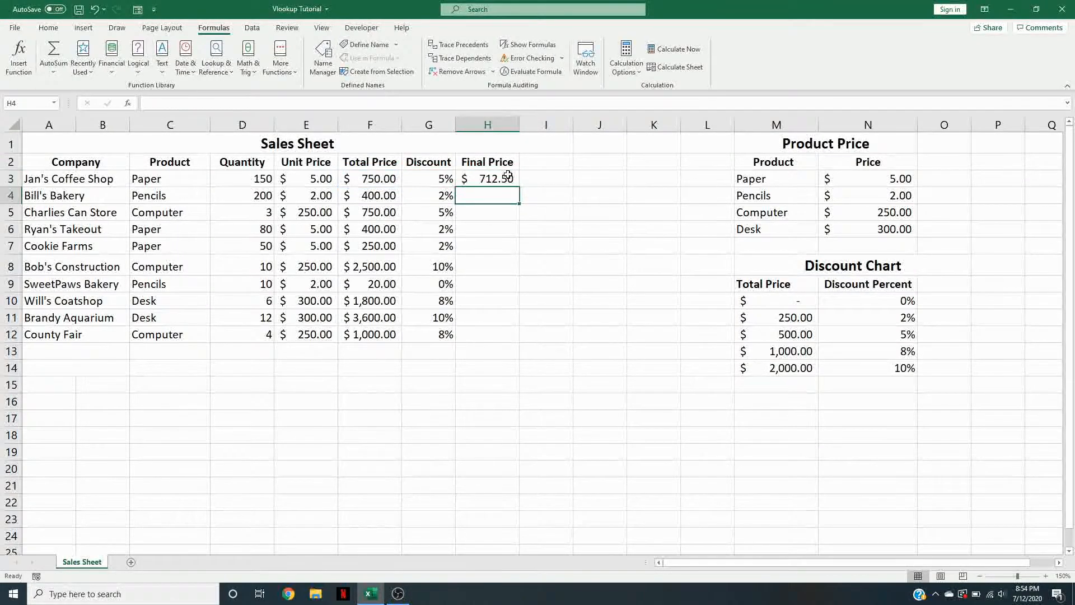
- Fill the Final Price formula from H3 down to H12
{"action": "left_click", "coordinate": [513, 181]}
{"action": "left_click_drag", "start_coordinate": [521, 188], "coordinate": [479, 339]}
{"action": "left_click", "coordinate": [568, 367]}
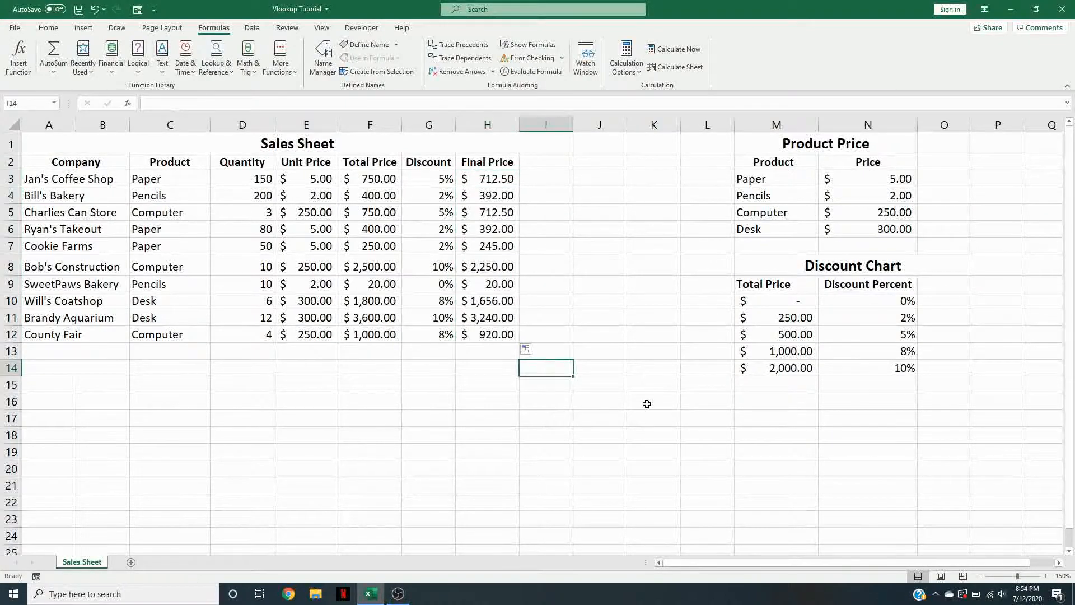